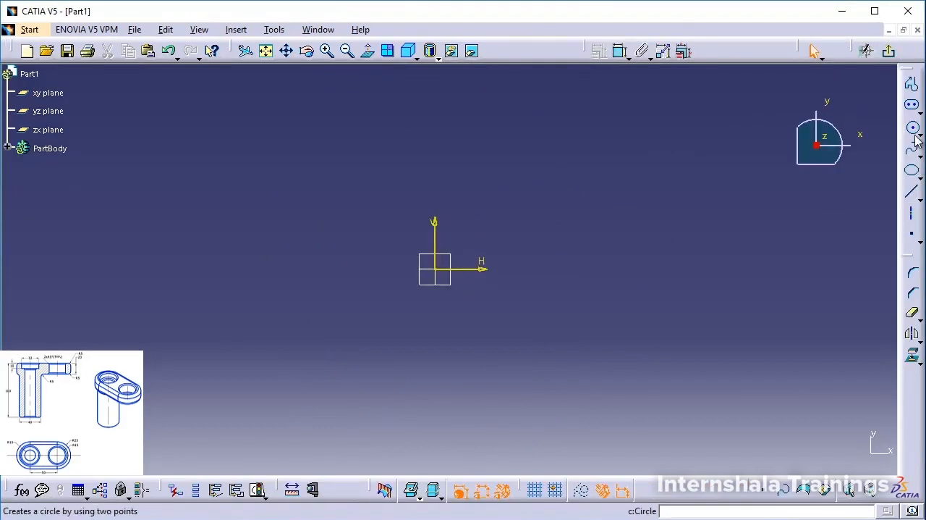
Sketch a circle centred on the sketch origin with a radius of about 71 mm.
left_click(911, 128)
left_click(440, 268)
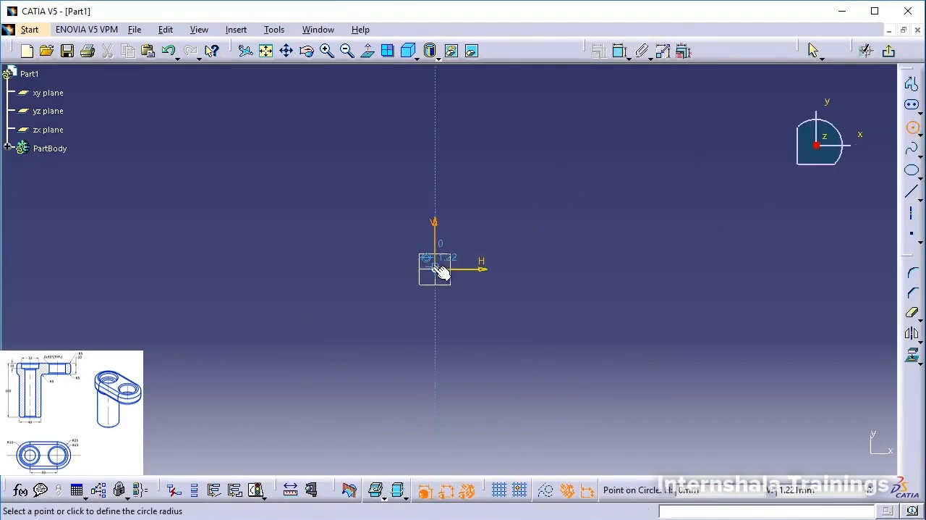
left_click(593, 298)
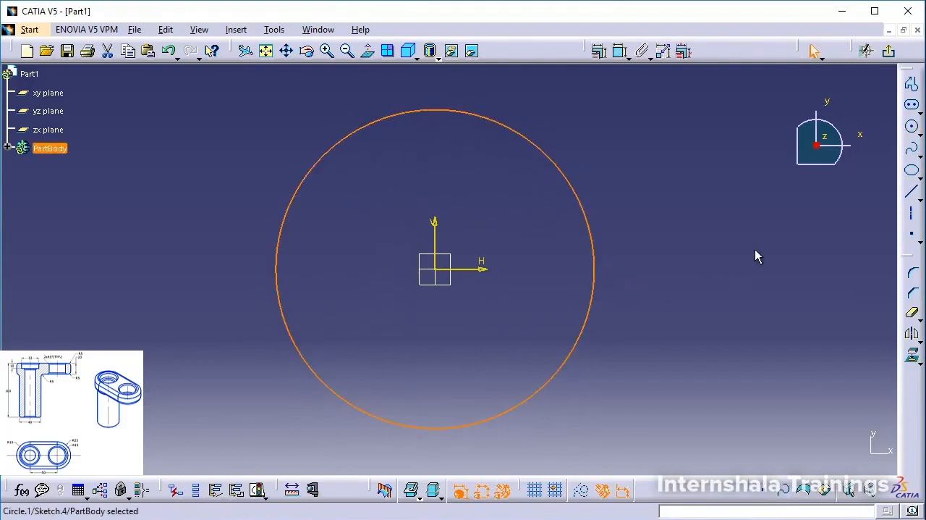
left_click(659, 209)
Dimension the circle by diameter instead of radius and set it to 40 mm.
left_click(621, 51)
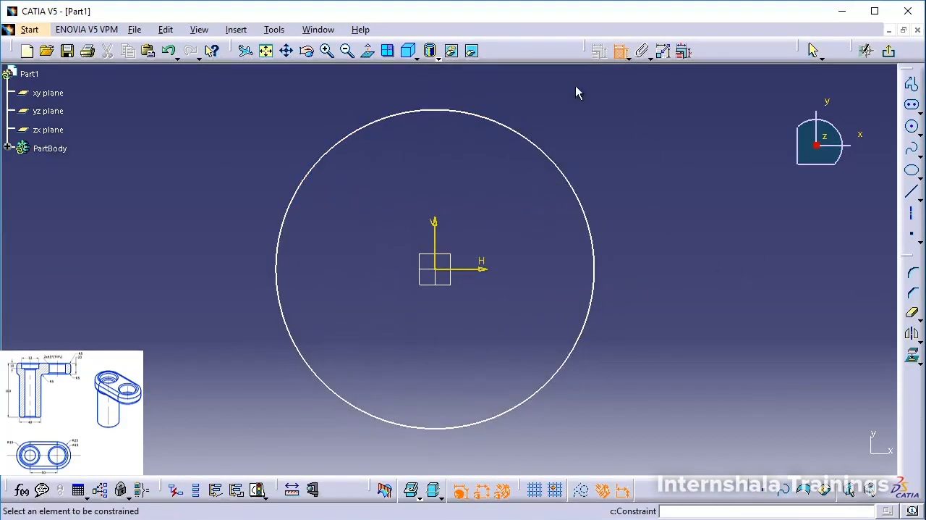
left_click(562, 173)
left_click(616, 150)
double_click(619, 152)
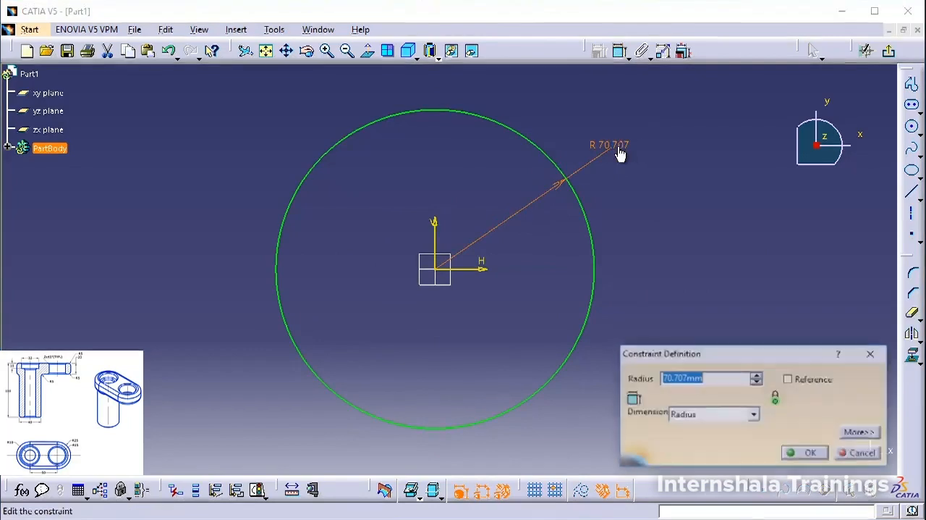
left_click(719, 414)
left_click(693, 436)
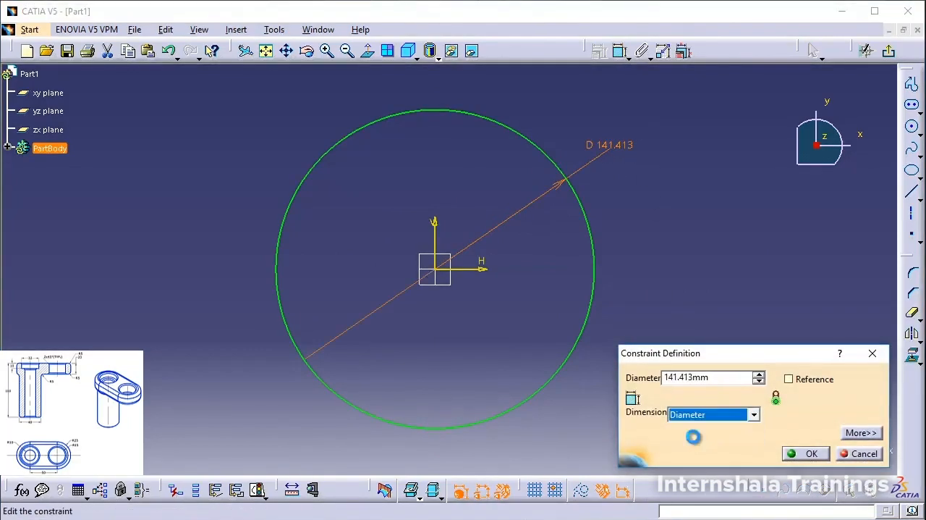
type("40")
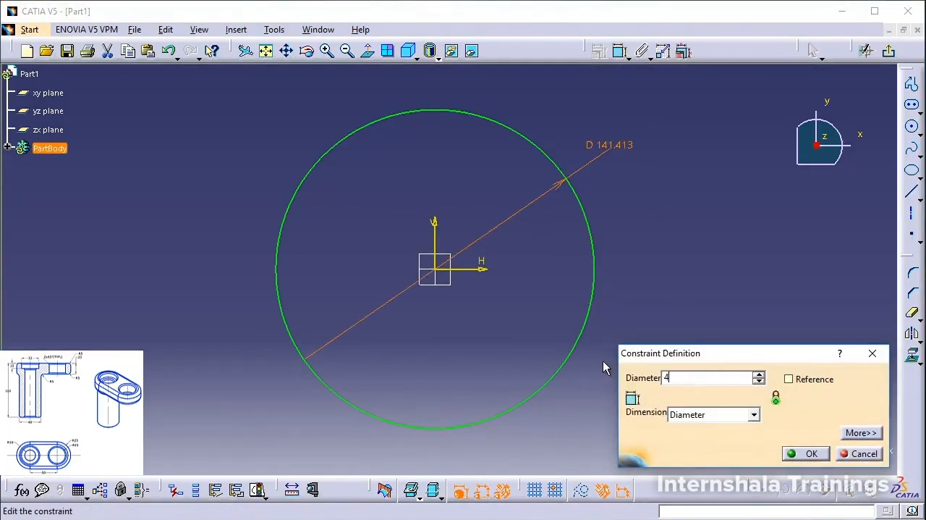
left_click(811, 450)
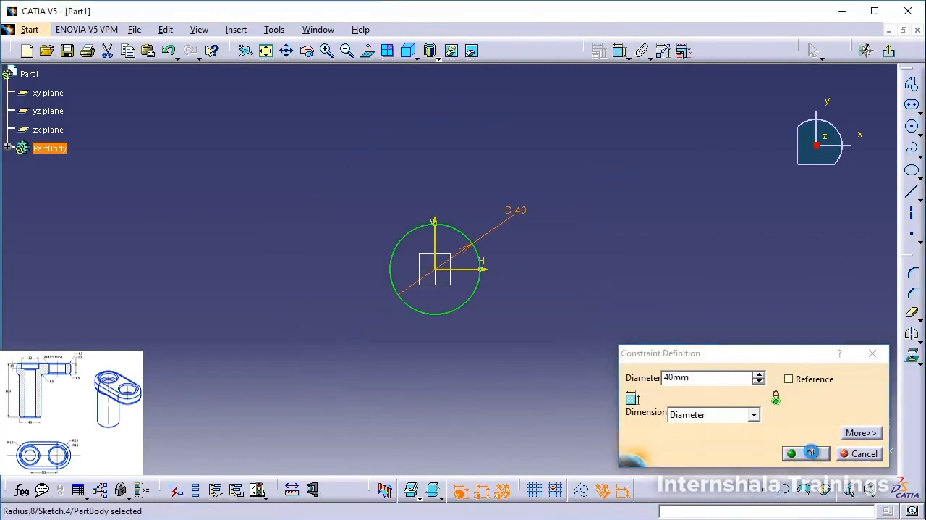
Exit the sketch and pad the circle 100 mm into a solid cylinder.
left_click(889, 50)
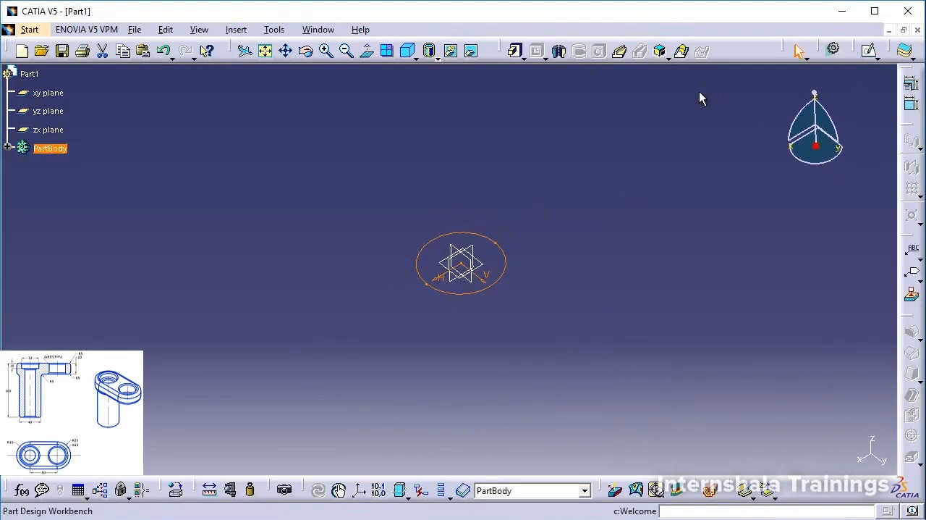
left_click(514, 51)
middle_click_drag(544, 212, 483, 225)
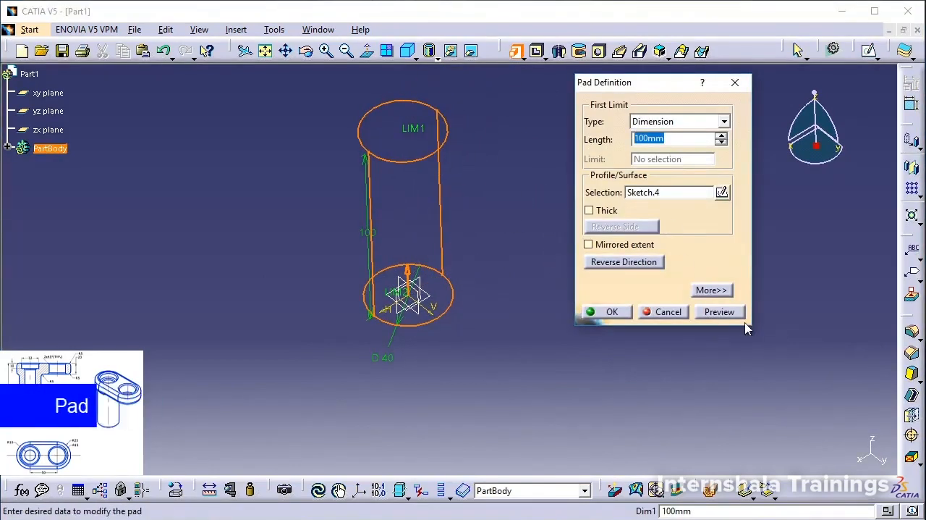
left_click(611, 311)
left_click(529, 271)
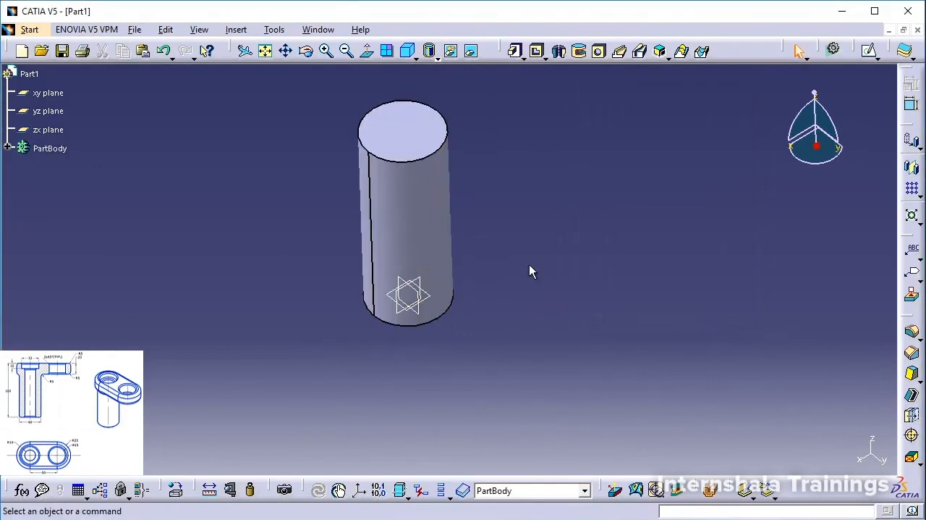
On the cylinder's top face, sketch an elongated hole from the origin along the vertical axis, about 60 mm between centres and 24 mm in radius.
left_click(870, 50)
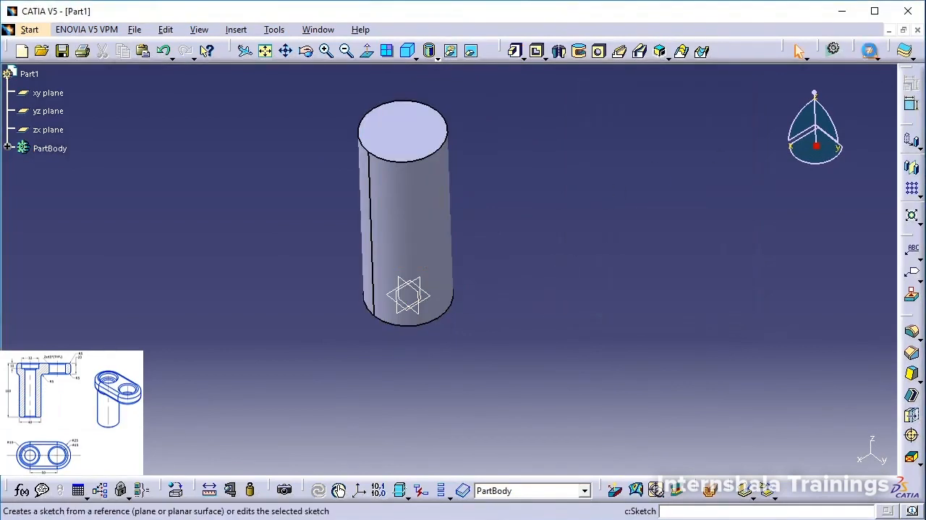
left_click(422, 138)
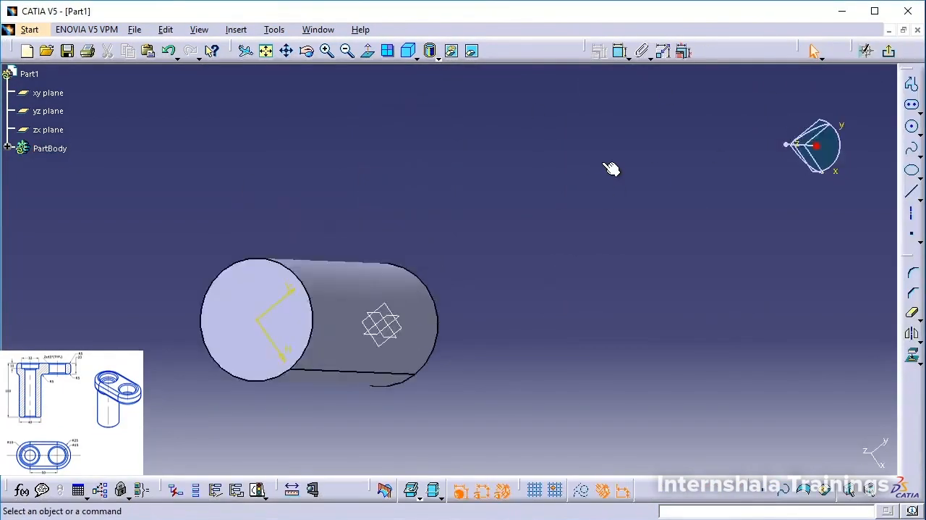
middle_click_drag(473, 286, 512, 119)
middle_click_drag(484, 255, 530, 123)
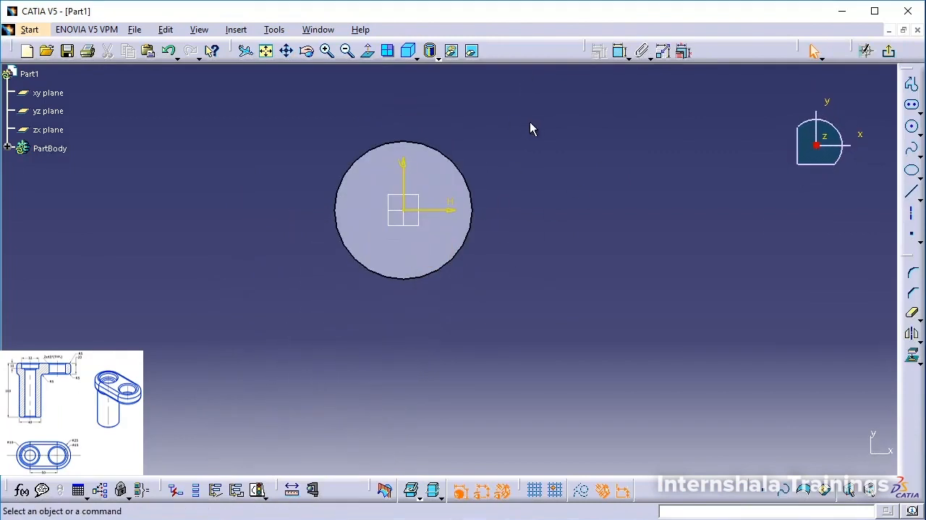
left_click(913, 106)
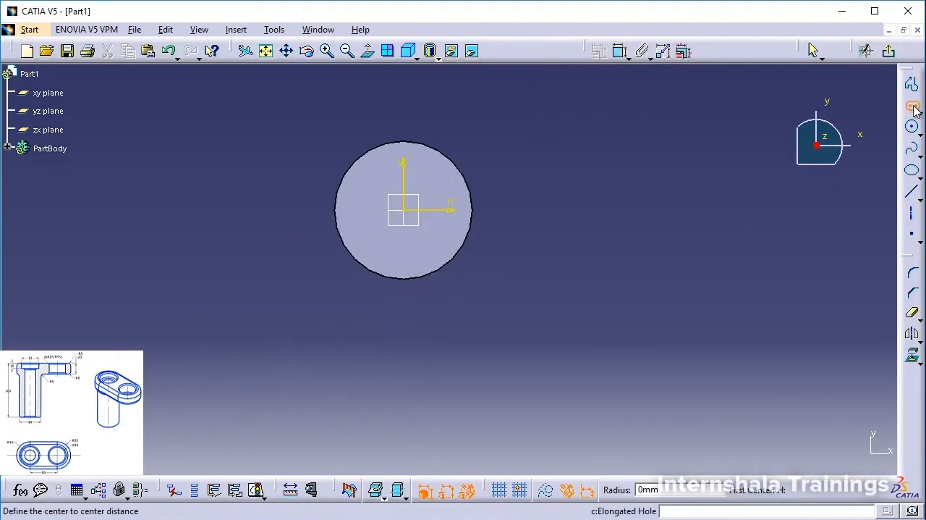
left_click(410, 208)
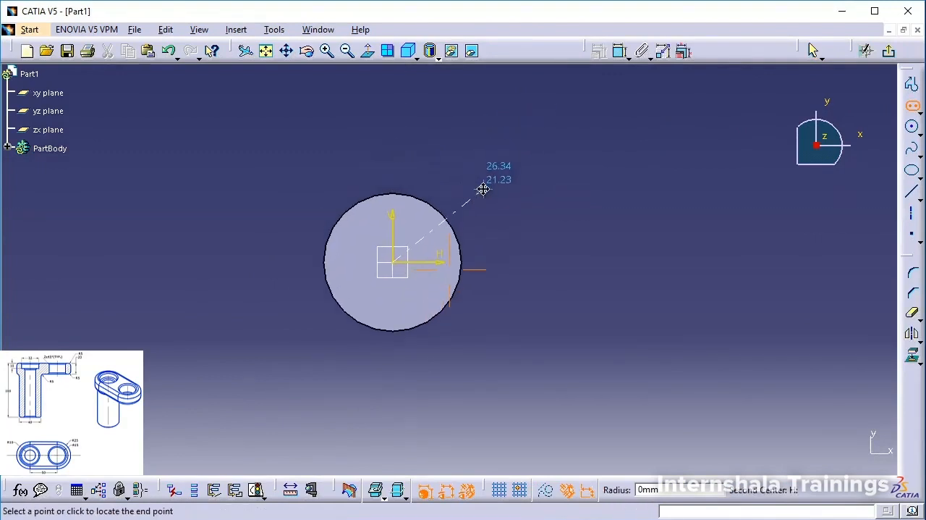
left_click(410, 52)
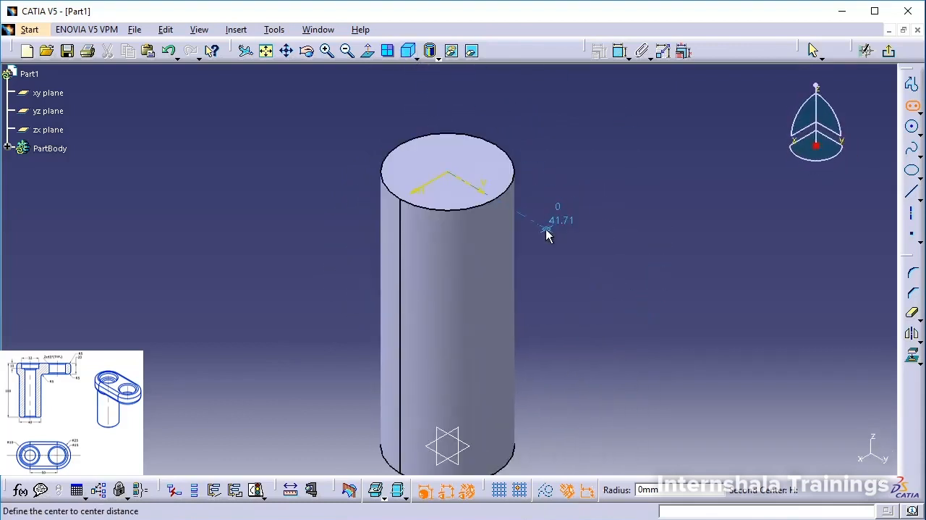
left_click(592, 254)
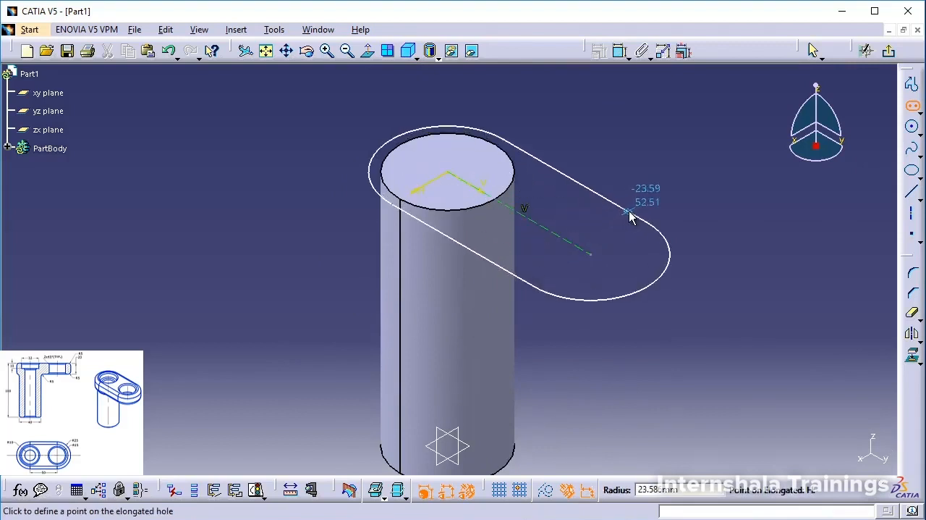
left_click(641, 219)
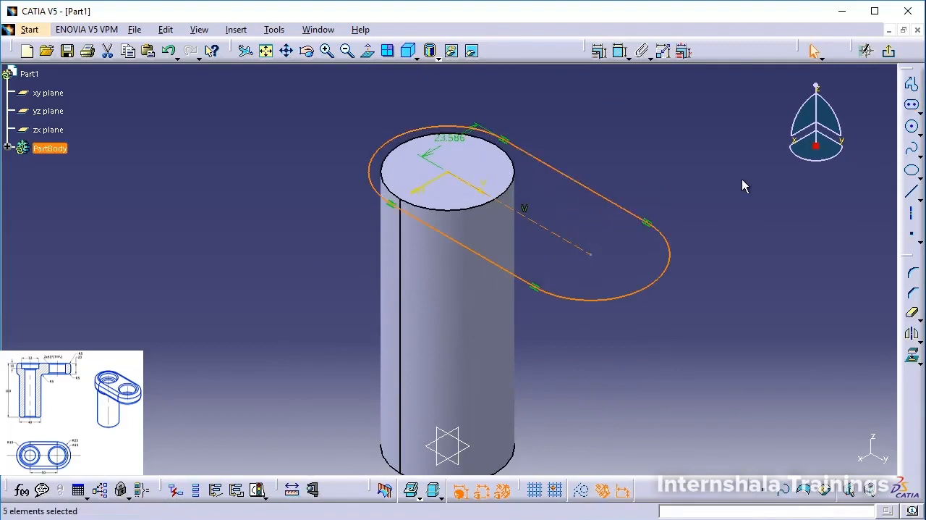
View the sketch plane head-on and set the elongated profile's radius dimension to 25 mm.
left_click(368, 51)
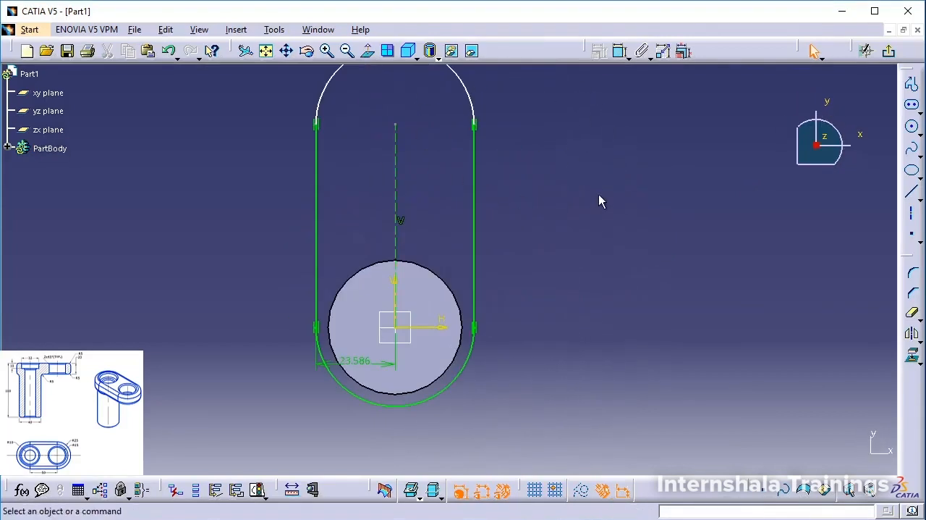
middle_click_drag(533, 193, 533, 204)
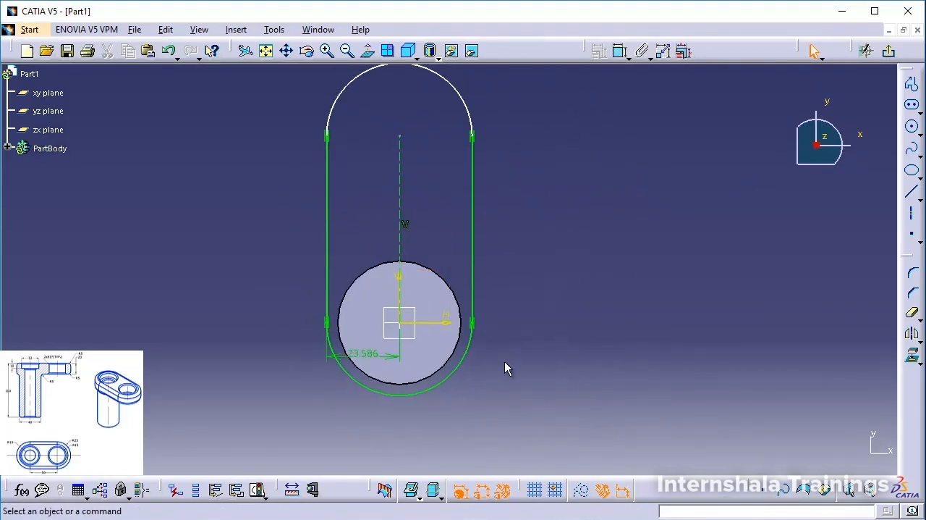
double_click(365, 353)
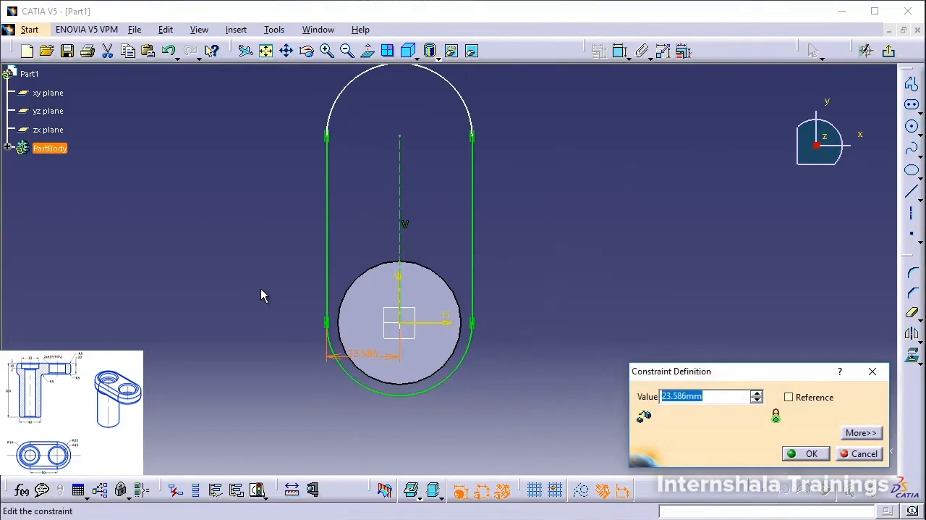
type("25")
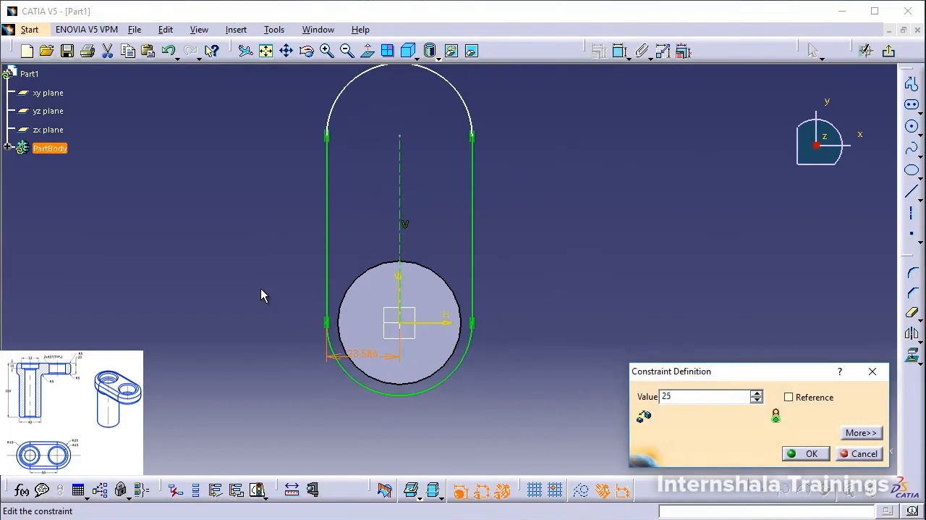
key("Return")
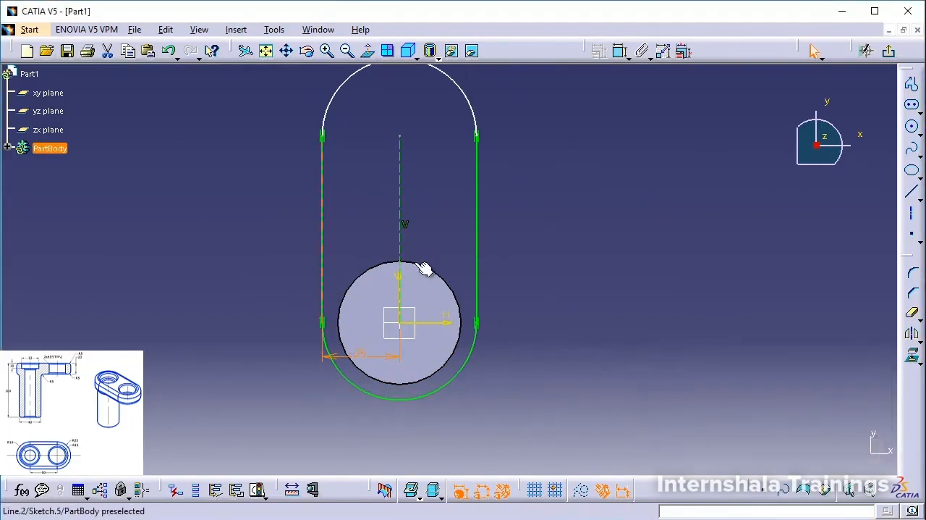
Dimension the elongated profile's centre-to-centre distance and set it to 50 mm.
left_click(620, 51)
left_click(409, 213)
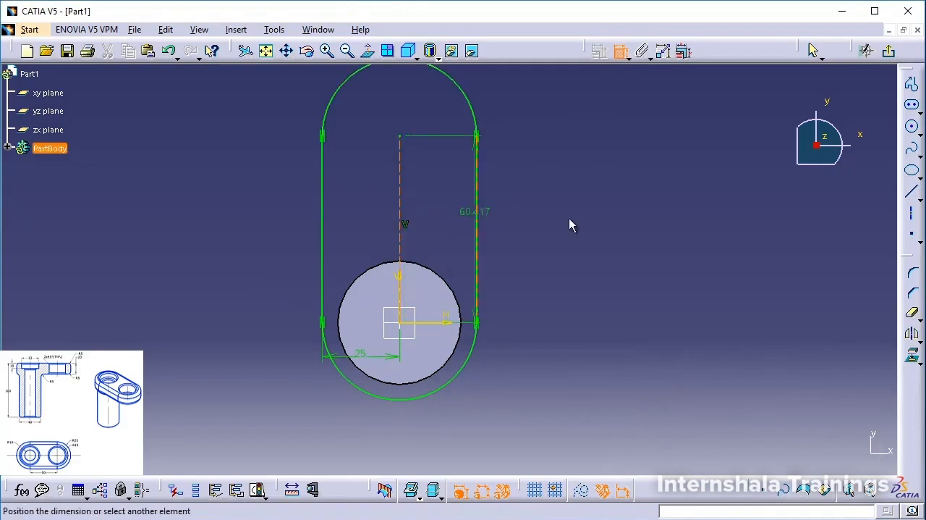
left_click(572, 212)
double_click(575, 215)
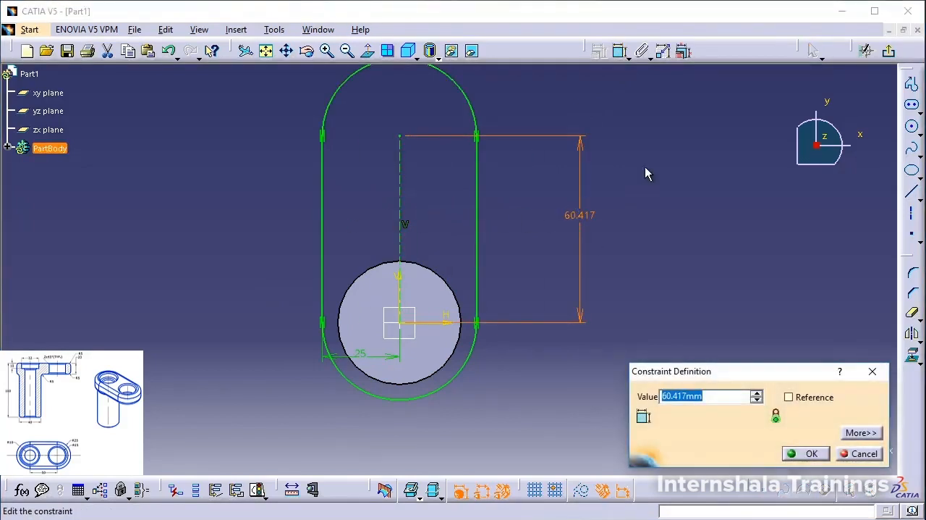
type("50")
key("Return")
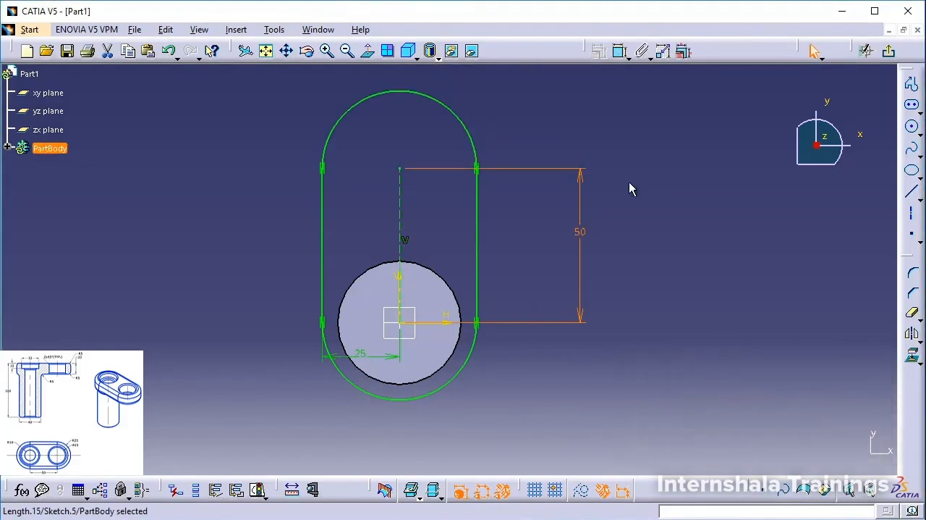
Exit the sketch and pad the elongated profile 20 mm in the reversed direction, down along the cylinder.
left_click(889, 51)
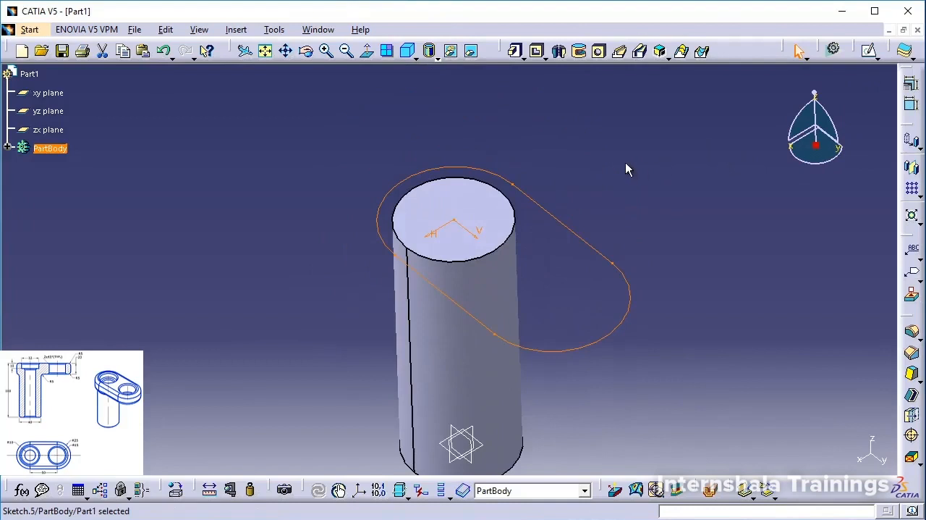
left_click(516, 51)
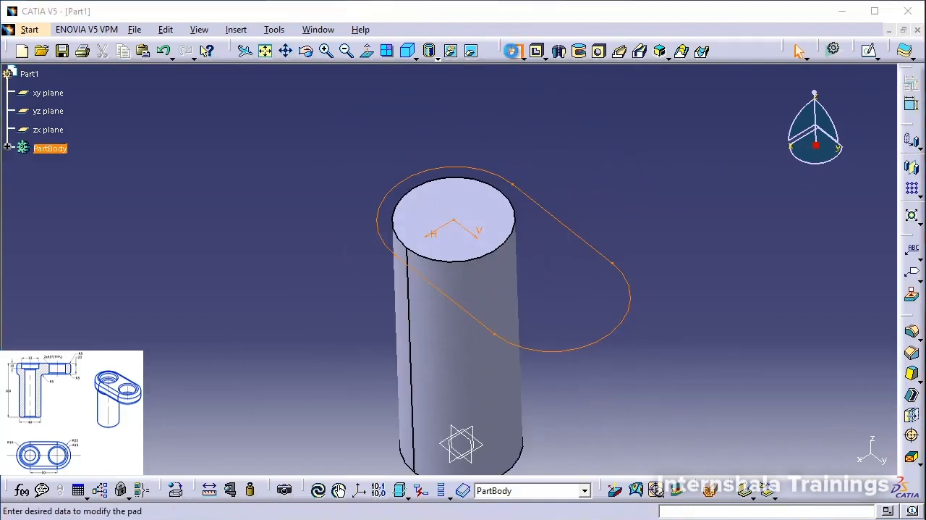
left_click(641, 262)
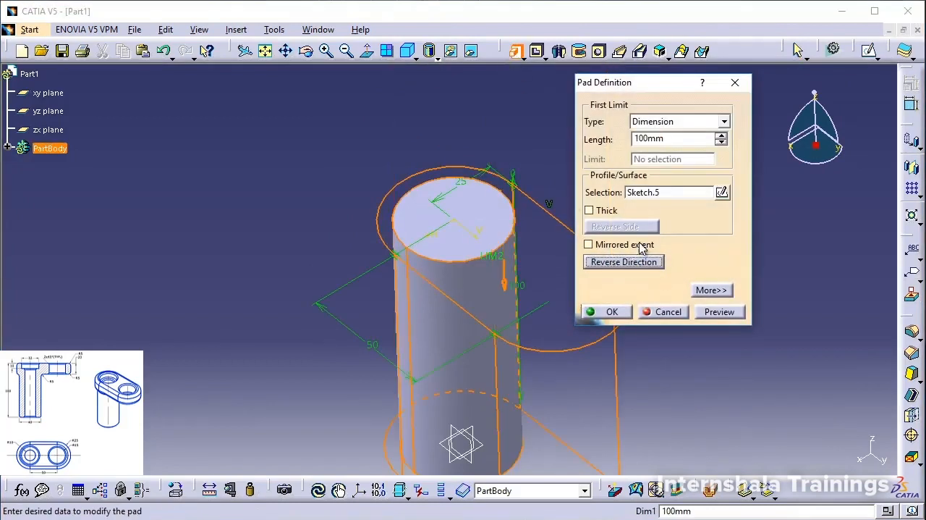
left_click_drag(680, 138, 594, 147)
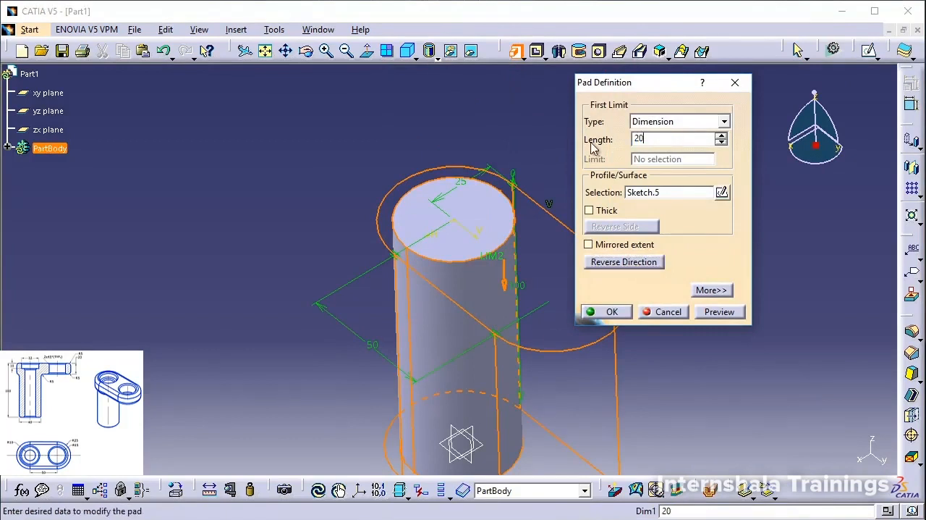
left_click(720, 312)
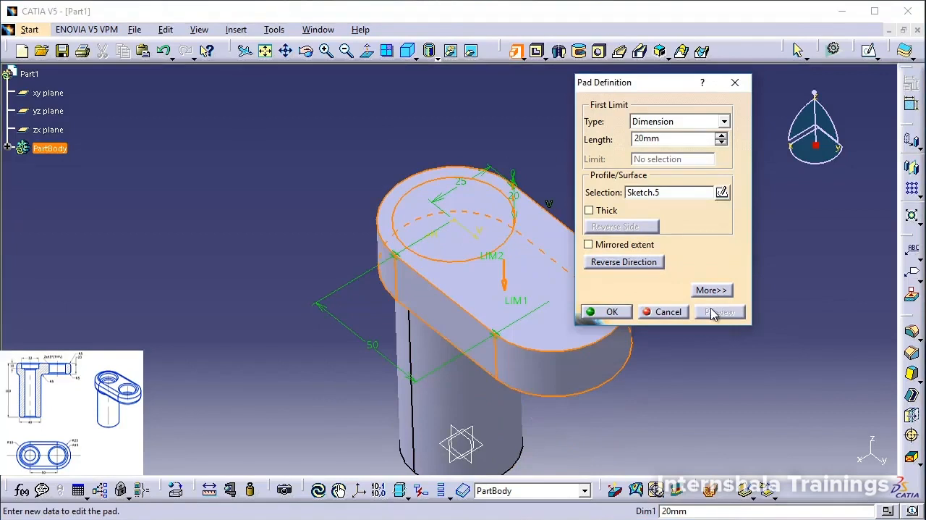
left_click(610, 312)
Start a hole on the elongated plate's top face and position it near the overhanging end, away from the post.
middle_click_drag(634, 265, 572, 228)
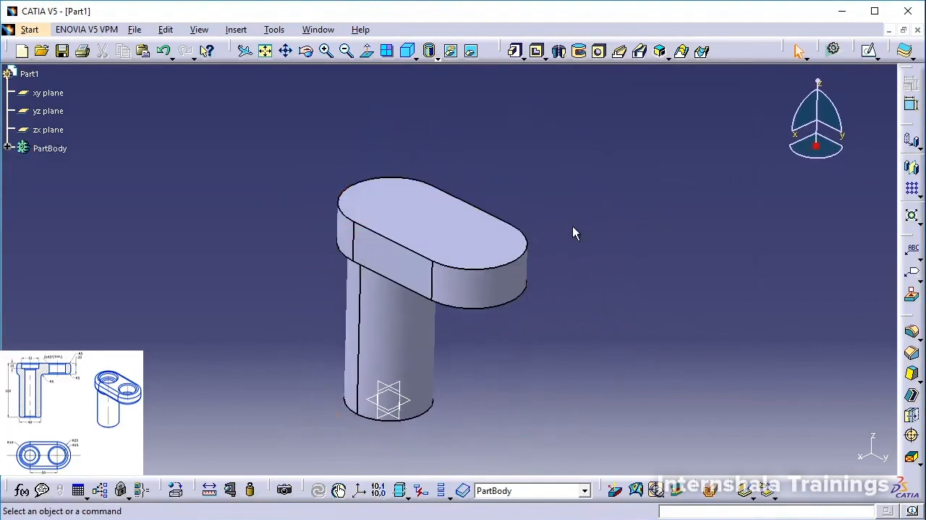
middle_click_drag(311, 207, 332, 296)
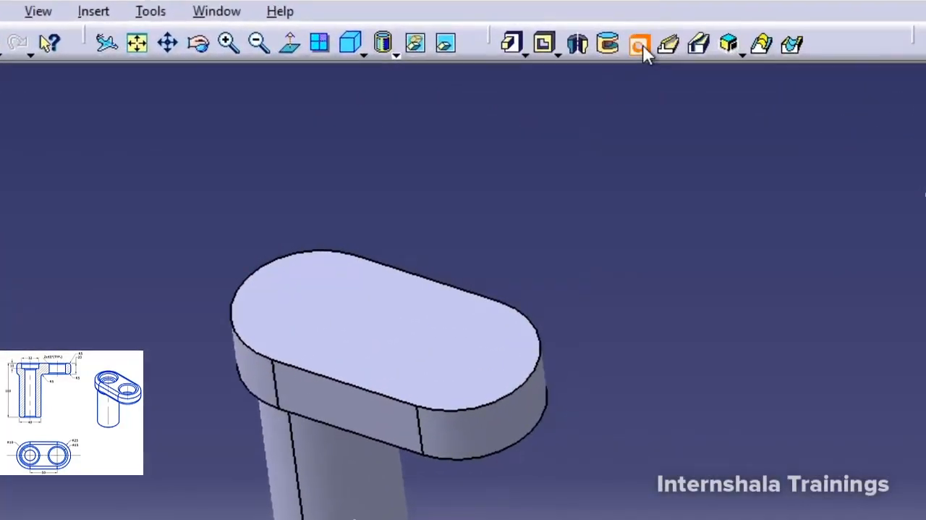
left_click(456, 351)
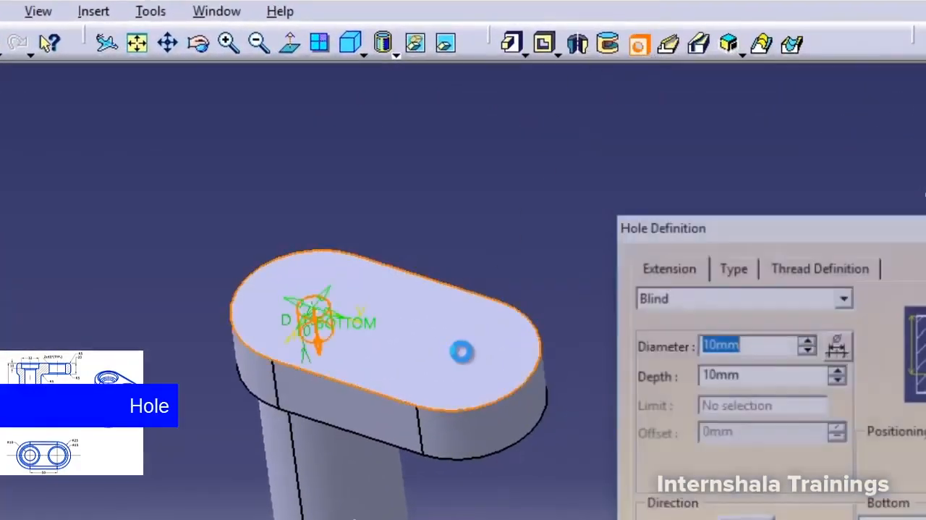
left_click_drag(314, 312, 455, 346)
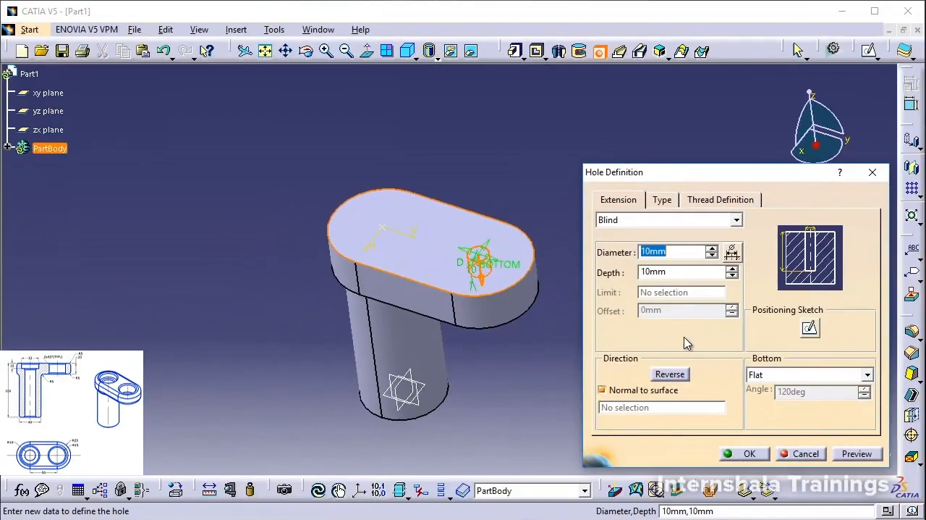
In the hole's positioning sketch, make its centre point concentric with the plate's overhanging end arc, and exit the sketch.
left_click(810, 330)
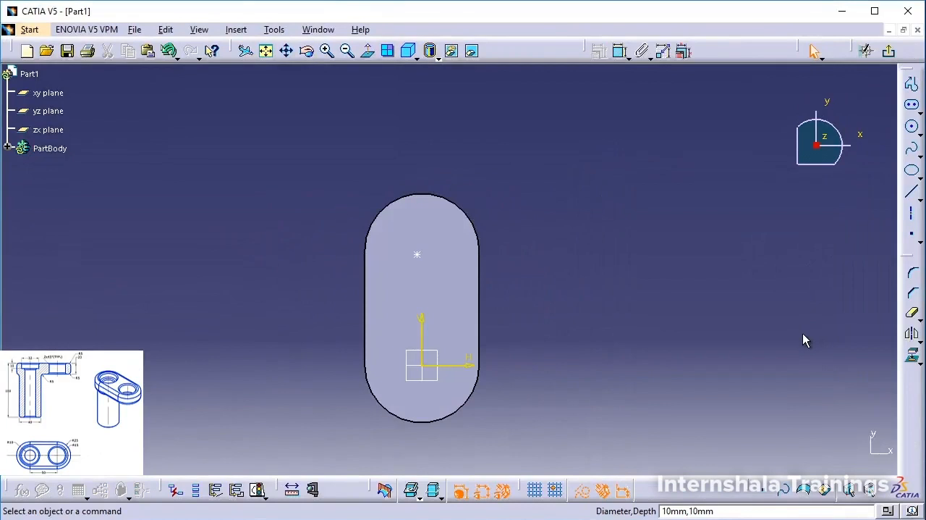
left_click(417, 254)
left_click(455, 202, "ctrl")
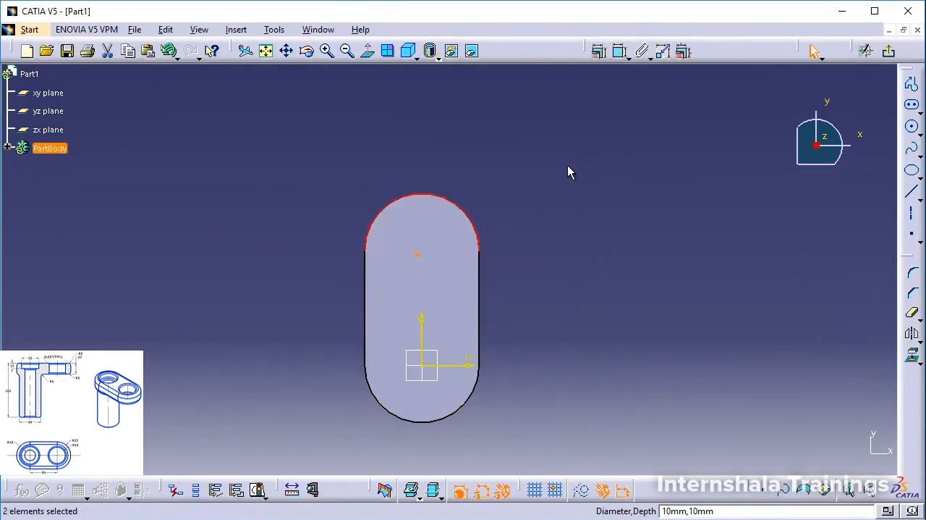
left_click(620, 51)
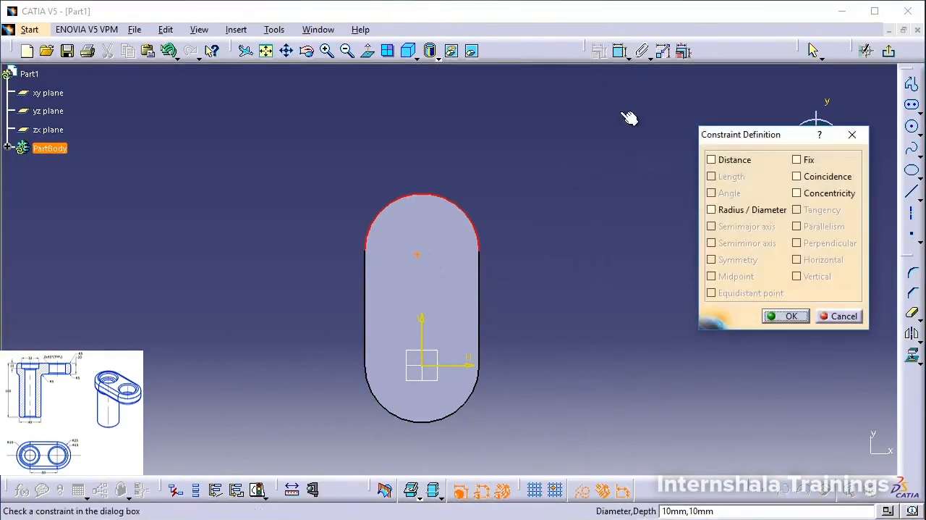
left_click(819, 194)
left_click(786, 316)
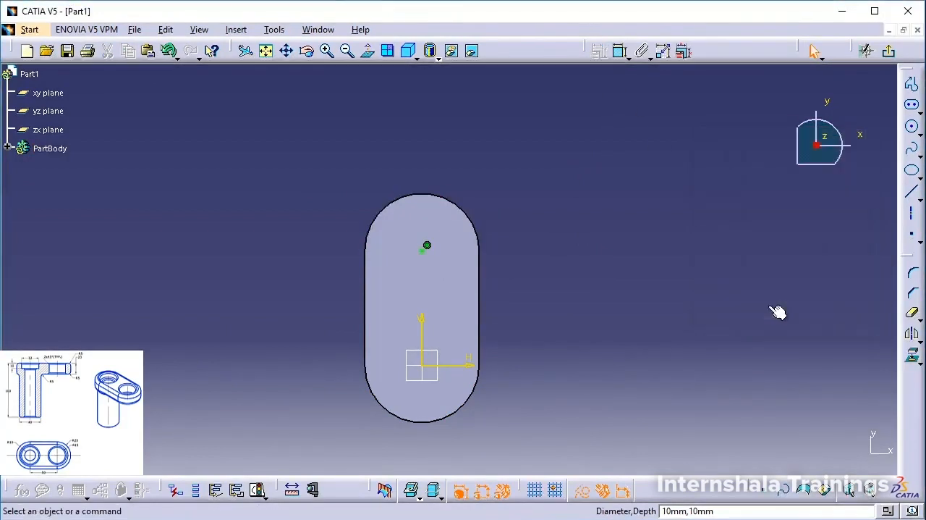
left_click(889, 50)
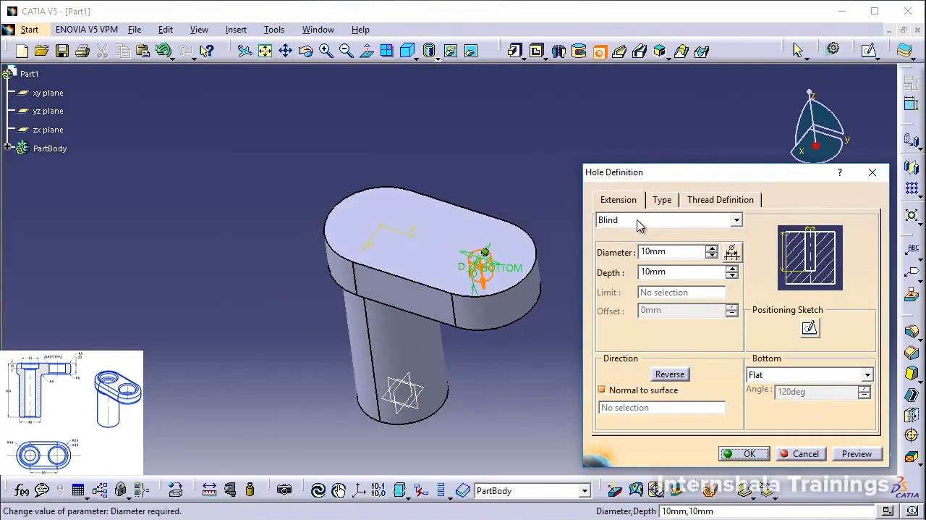
Set the hole's diameter to 30 mm and create it as a blind hole.
double_click(682, 251)
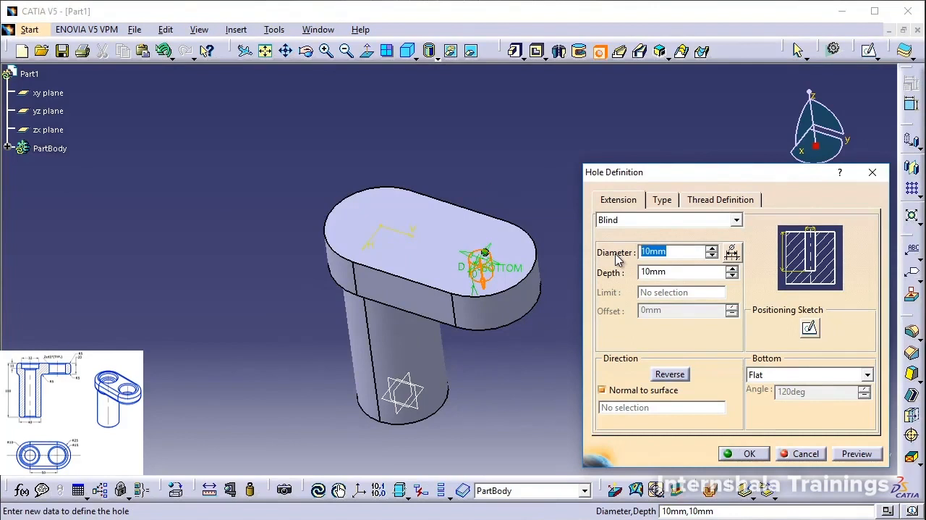
type("30")
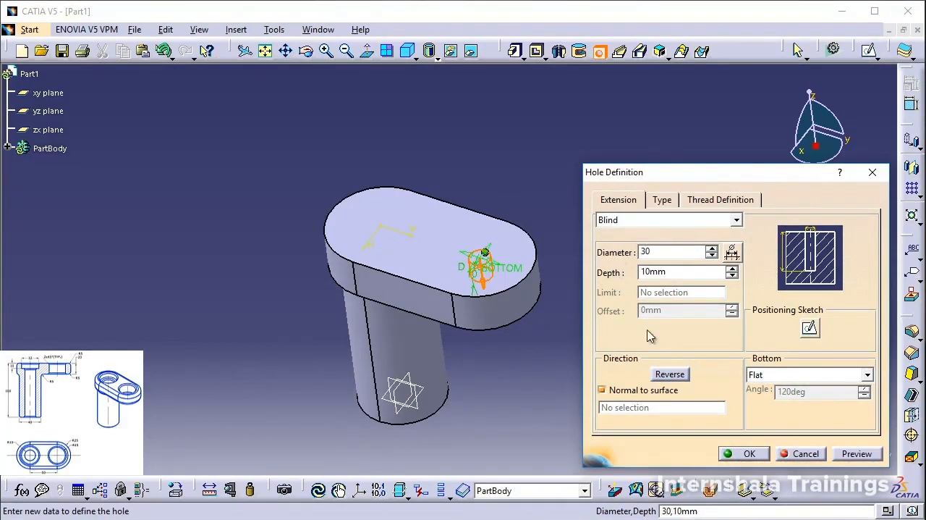
left_click(869, 452)
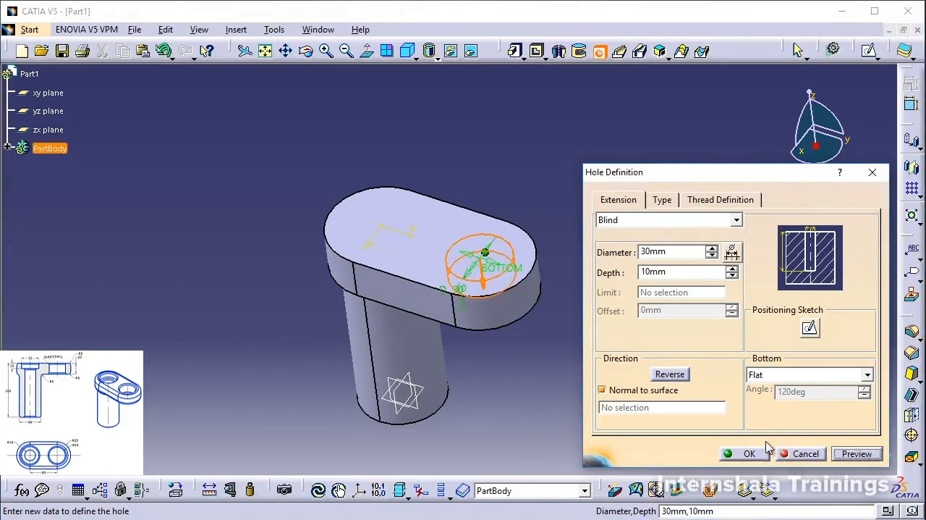
left_click(746, 453)
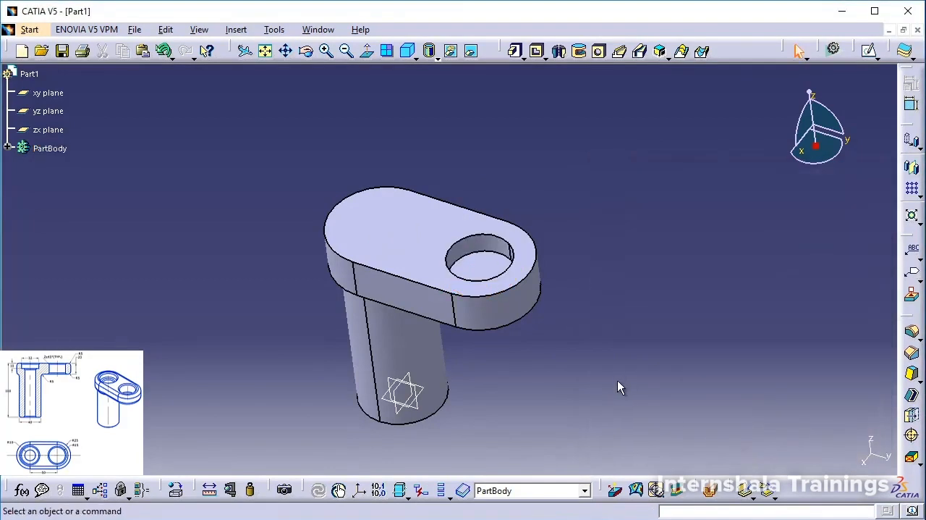
Edit the 30 mm hole and change its extent to Up To Last.
double_click(486, 246)
left_click(736, 220)
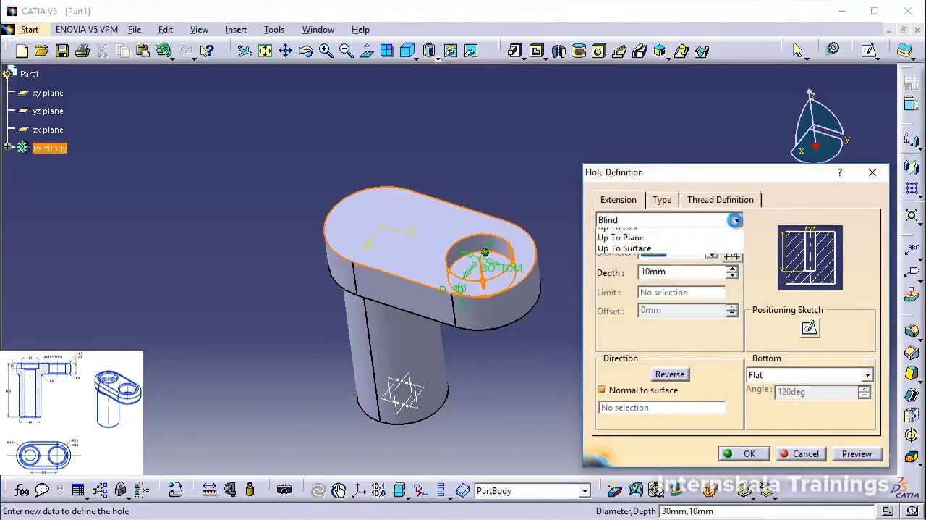
left_click(665, 256)
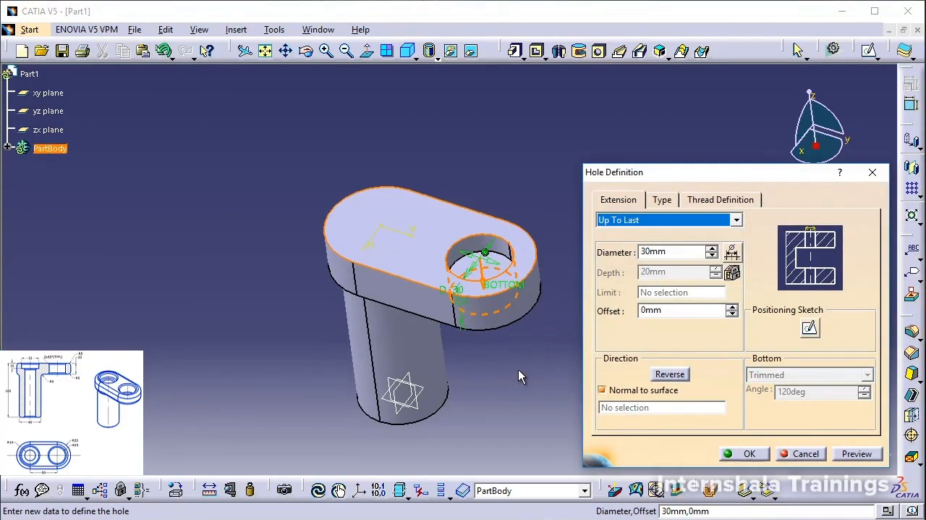
left_click(750, 454)
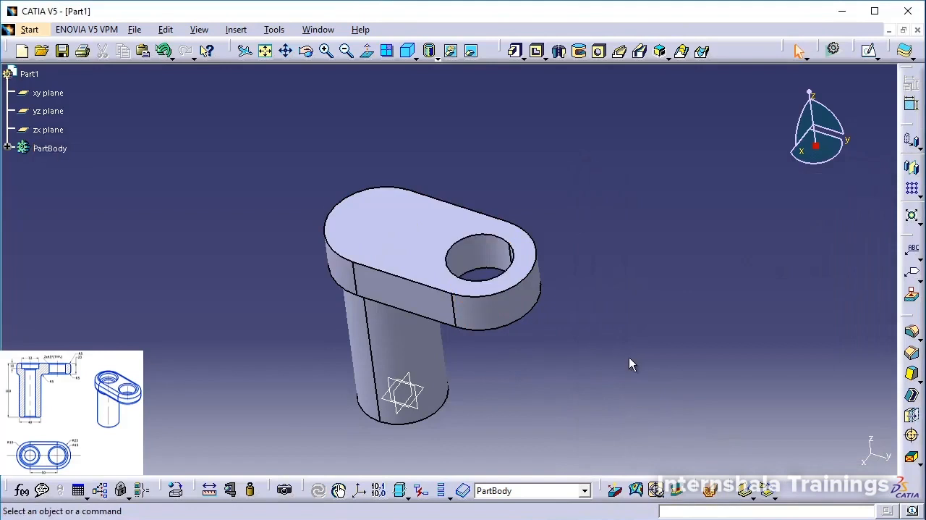
Start a second hole on the plate's top face above the post and make it a Counterbored hole.
middle_click_drag(468, 357, 544, 369)
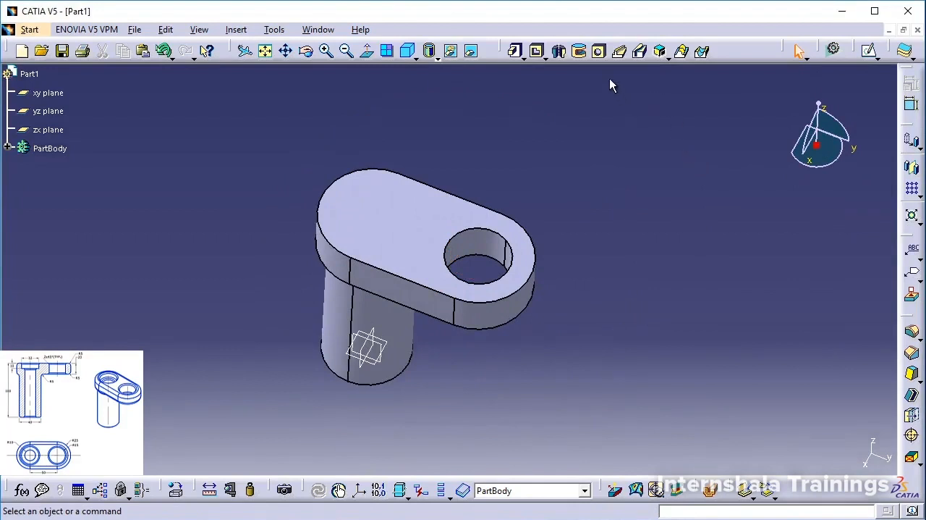
left_click(598, 51)
left_click(375, 213)
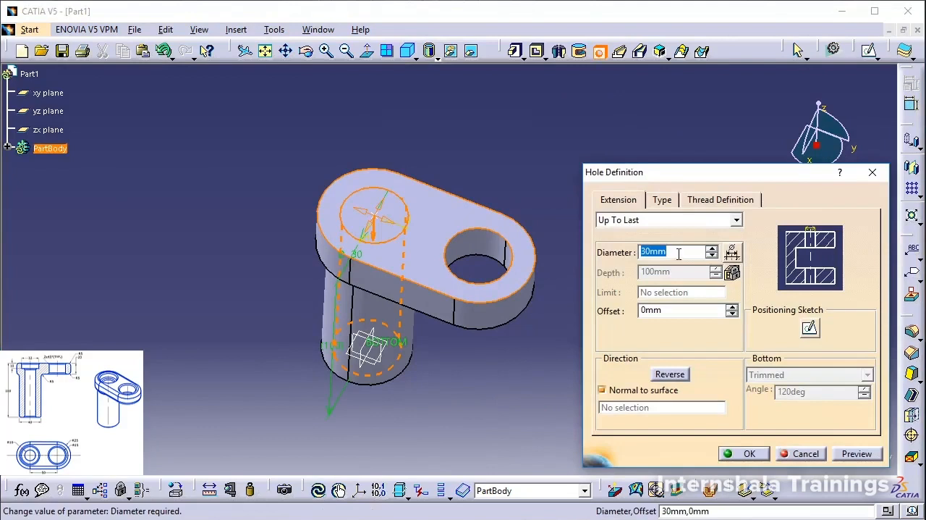
left_click(670, 203)
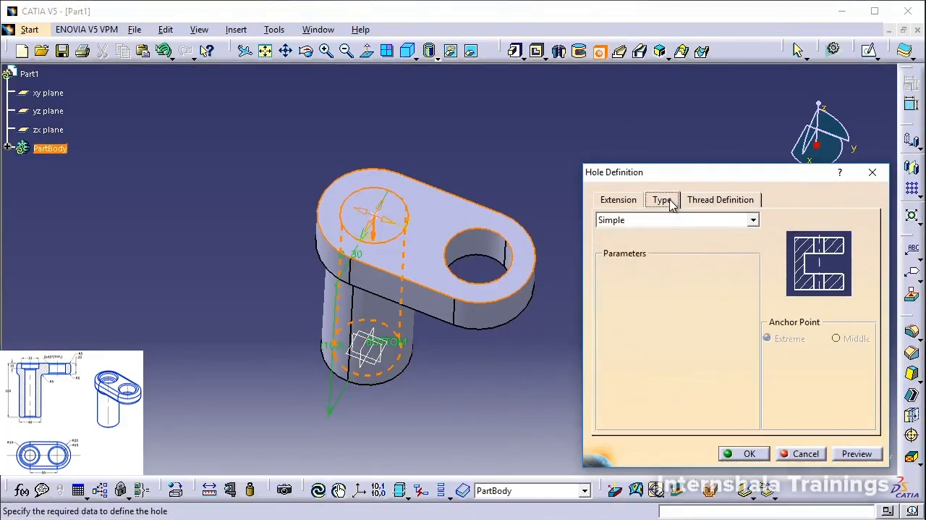
left_click(660, 218)
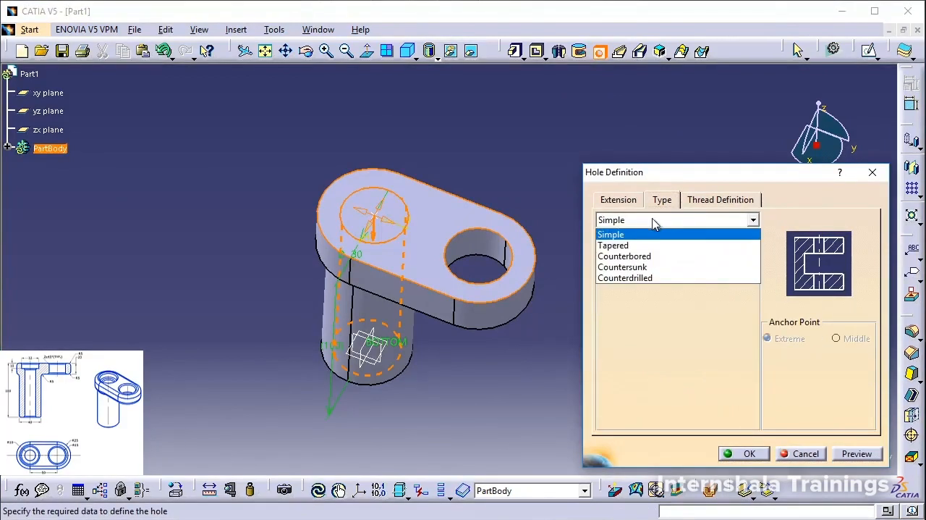
left_click(639, 259)
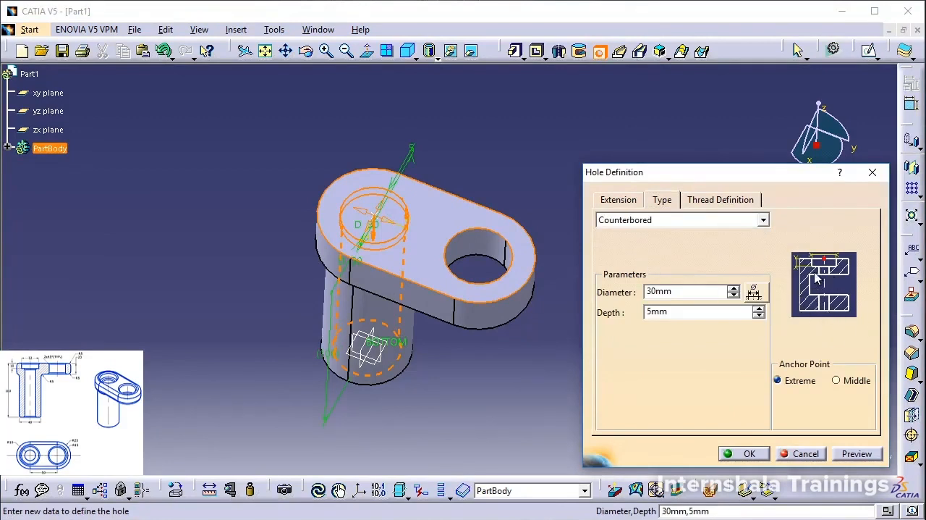
left_click(763, 220)
left_click(652, 258)
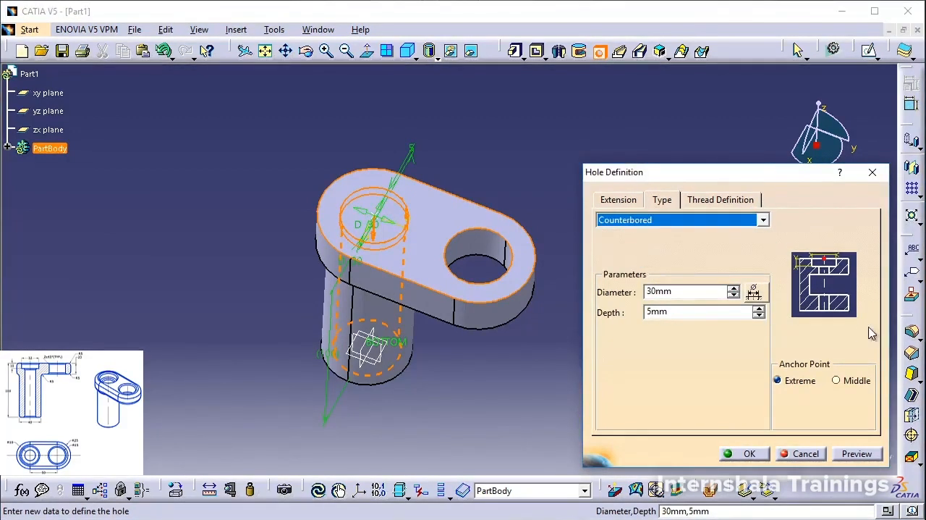
Set the counterbore's diameter to 32 mm and its depth to 10 mm.
left_click(680, 294)
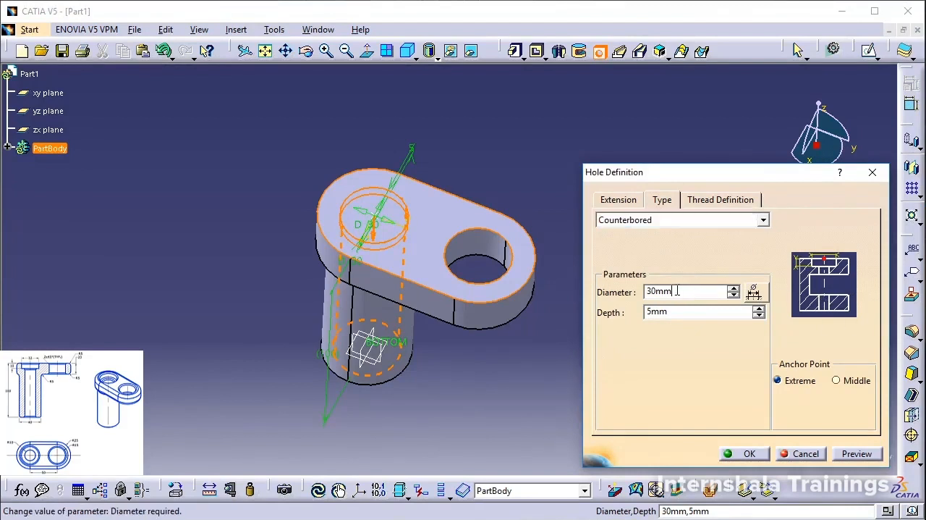
double_click(676, 291)
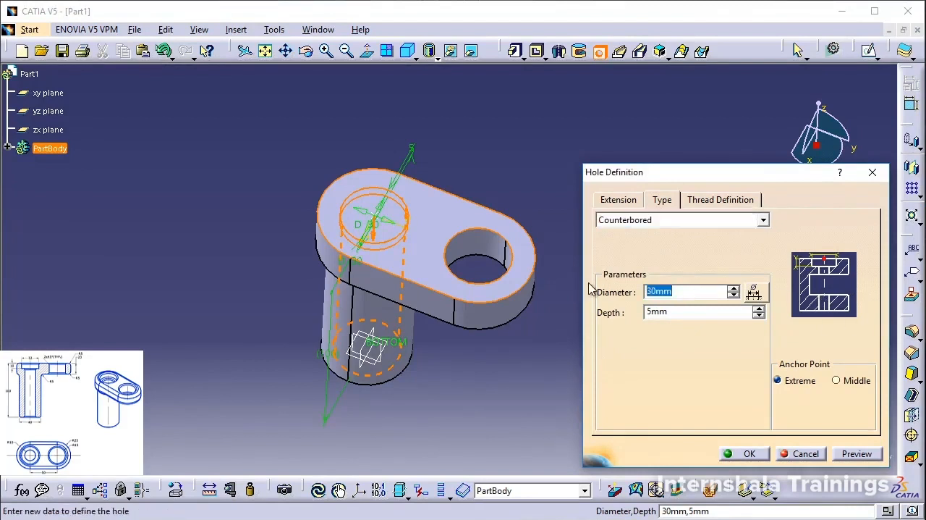
type("32")
left_click(685, 314)
double_click(651, 314)
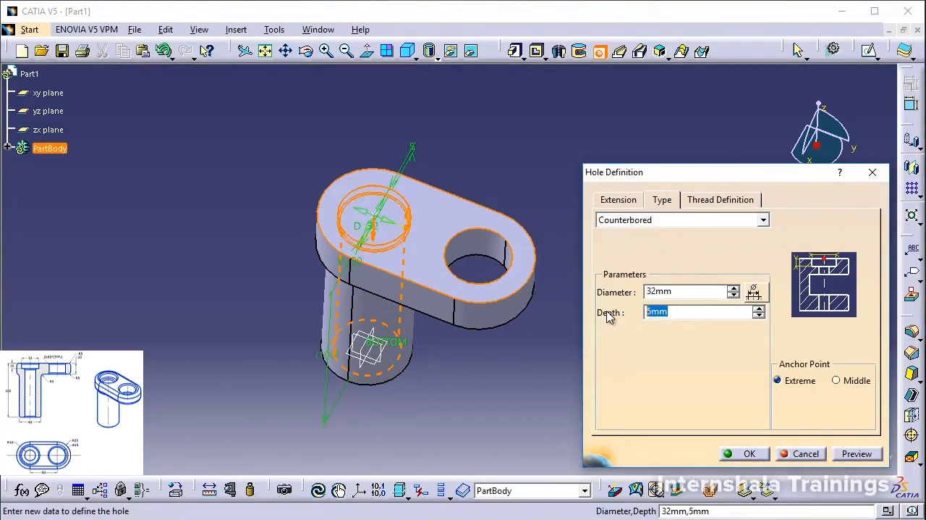
Set the counterbored hole's main diameter to 20 mm, extending Up To Last, and create it through the post.
left_click(619, 203)
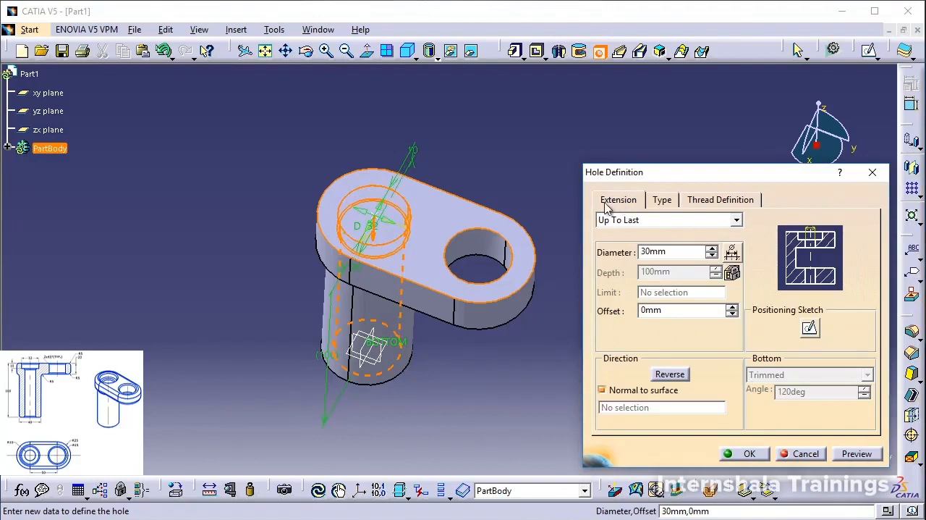
left_click(678, 253)
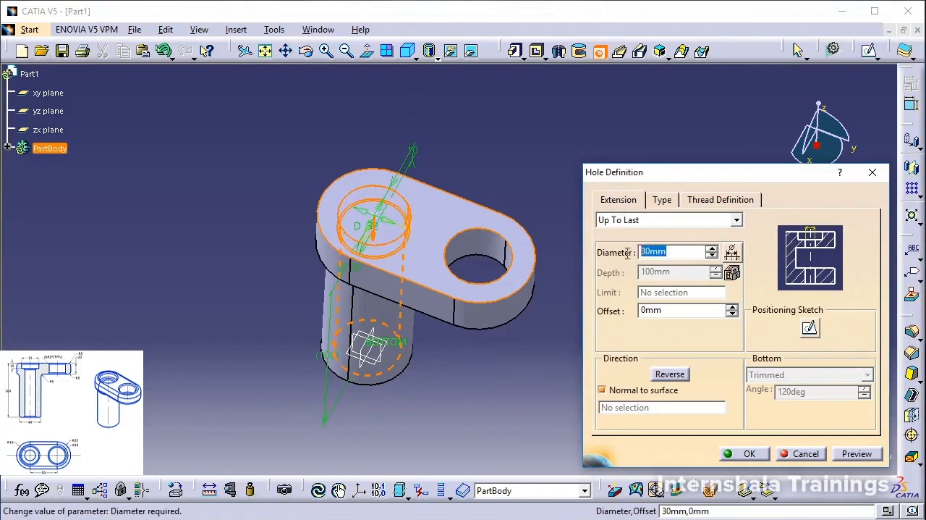
type("20")
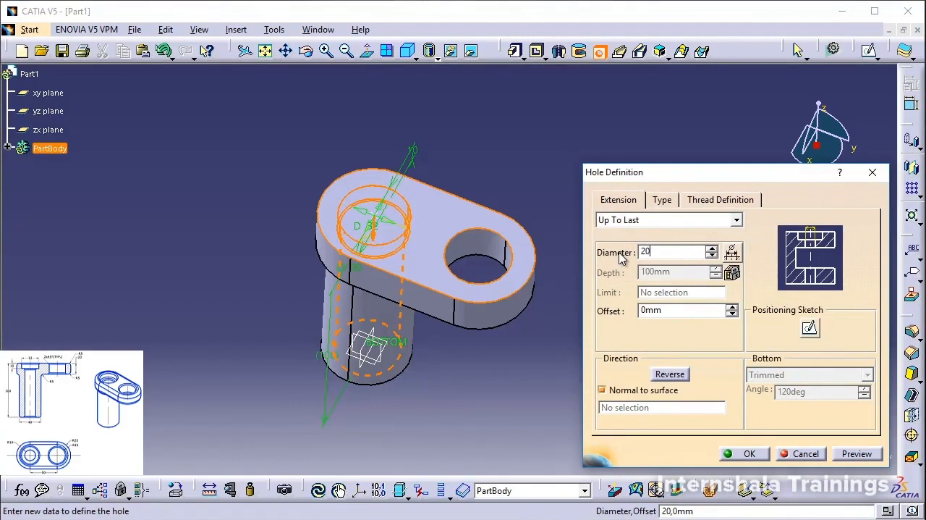
left_click(837, 452)
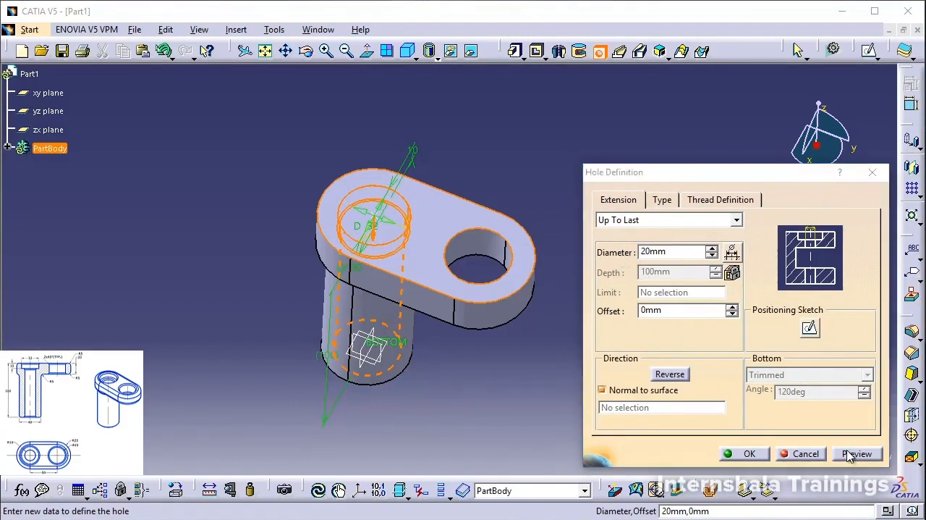
middle_click_drag(402, 384, 391, 317)
left_click(756, 453)
Apply a 5 mm edge fillet to the post-to-plate junction and the plate's lower and upper outer edges.
middle_click_drag(600, 369, 553, 328)
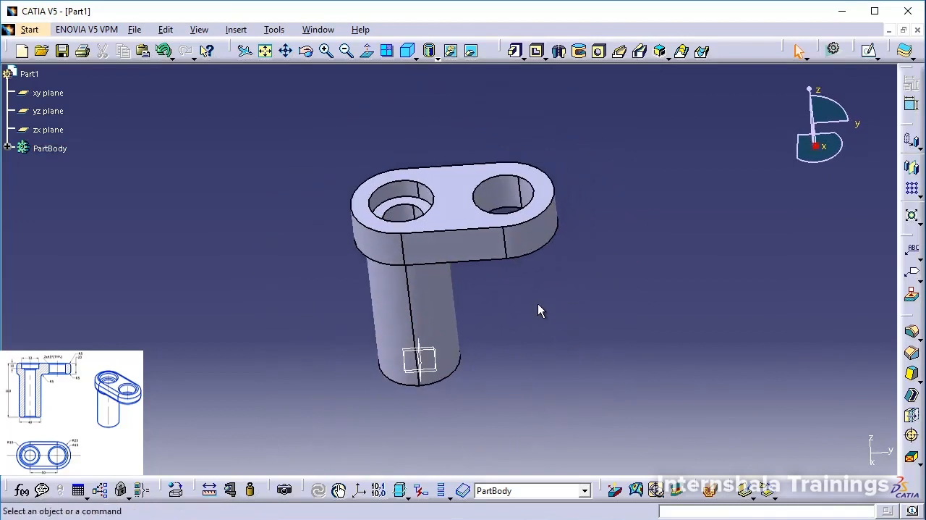
left_click(912, 334)
middle_click_drag(492, 270, 500, 270)
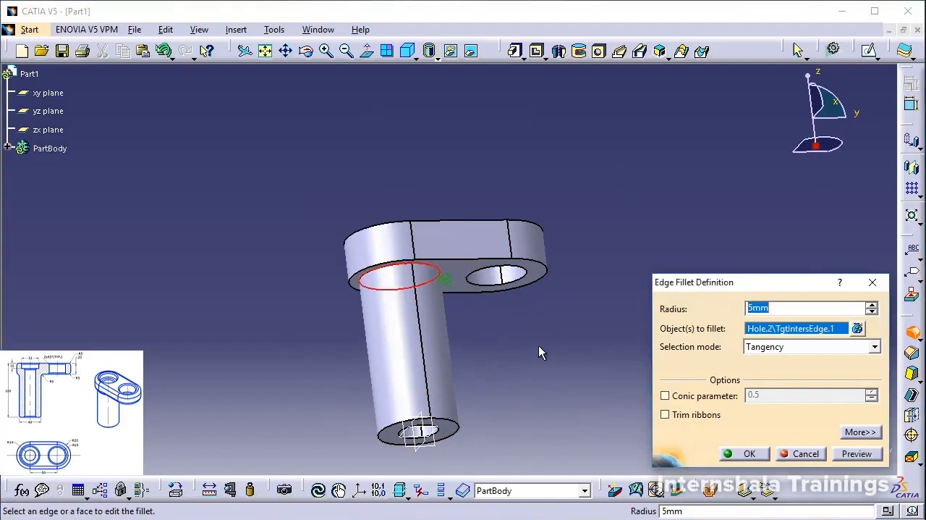
left_click(551, 275)
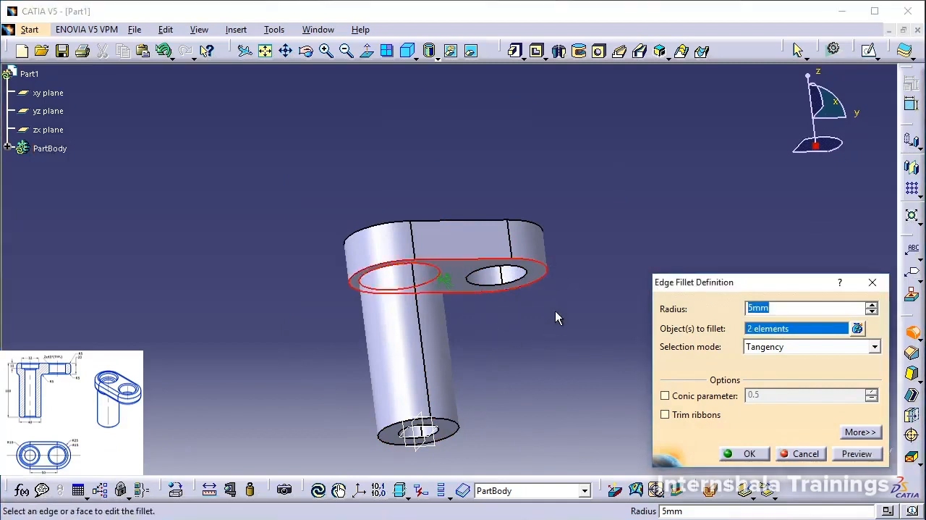
middle_click_drag(521, 282, 536, 246)
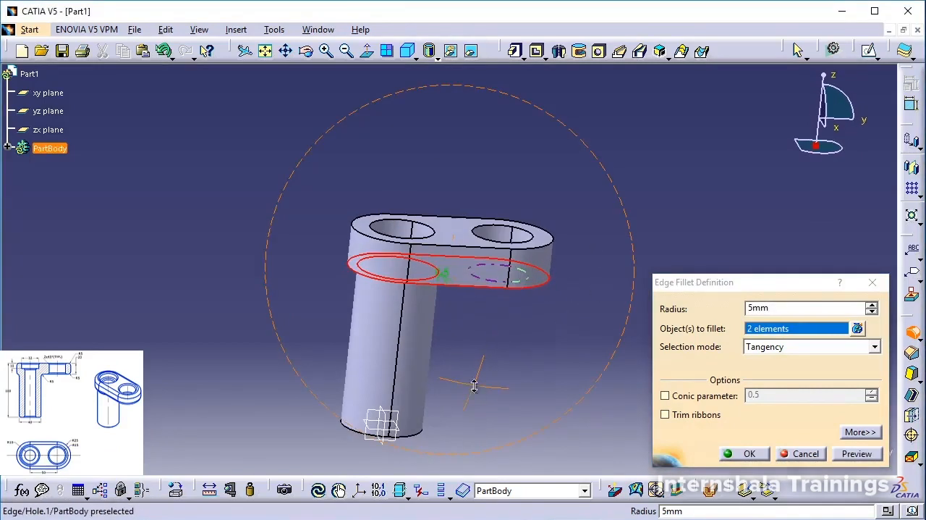
left_click(560, 239)
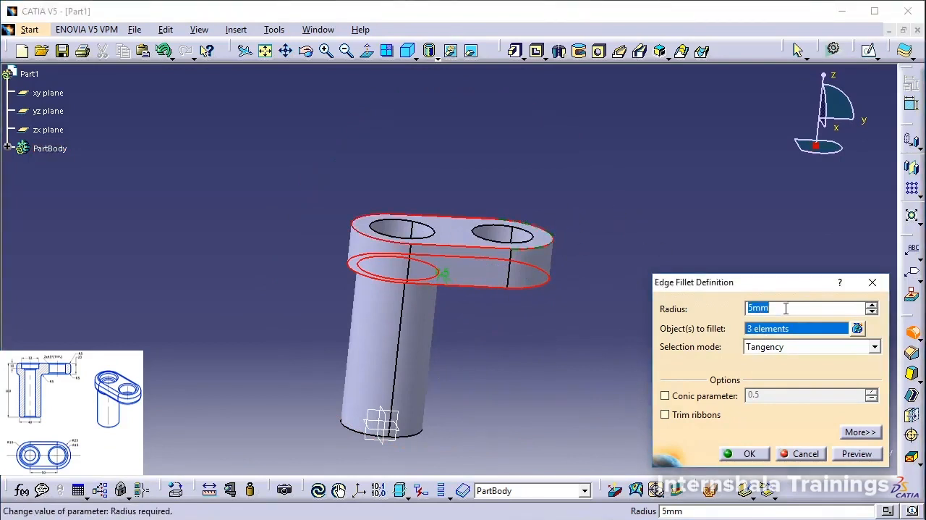
left_click(751, 459)
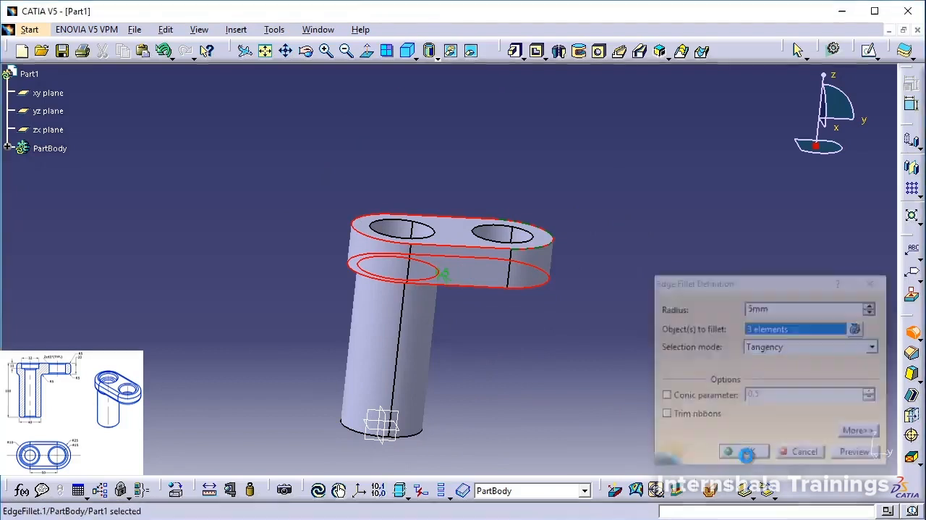
Start a chamfer in Length1/Angle mode with a length of 2 mm at 45 degrees.
middle_click_drag(586, 355, 519, 373)
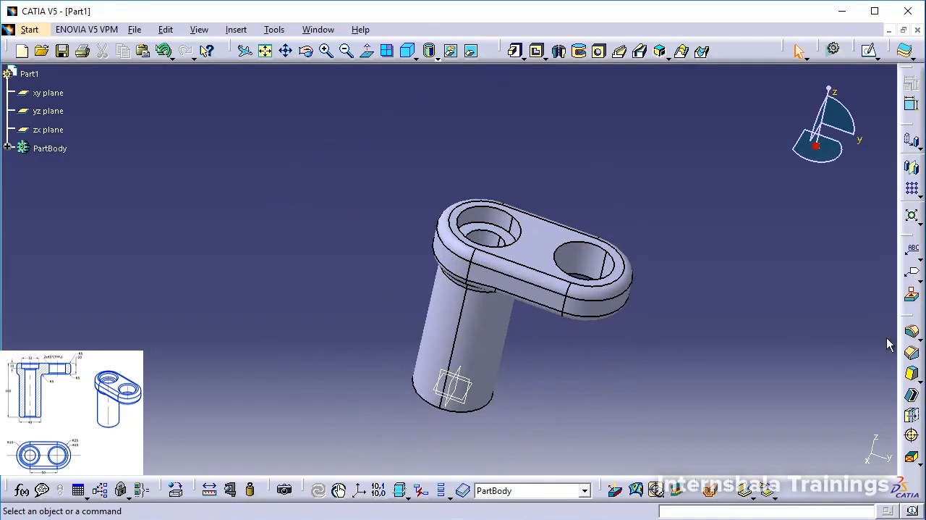
left_click(911, 352)
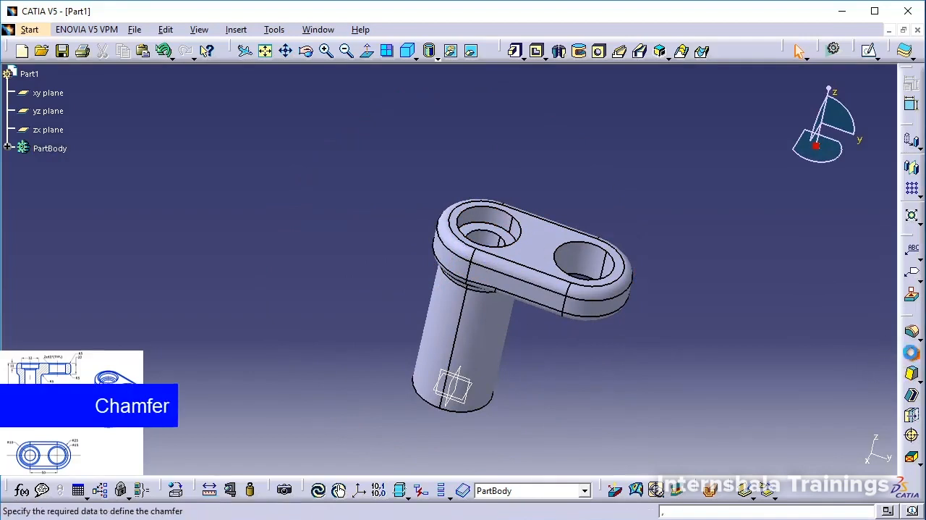
middle_click_drag(612, 208, 500, 217)
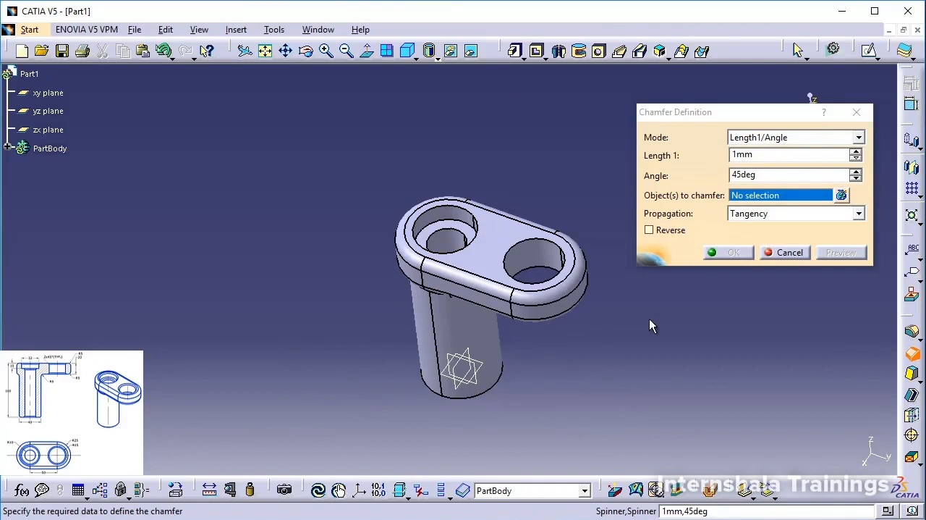
left_click(774, 142)
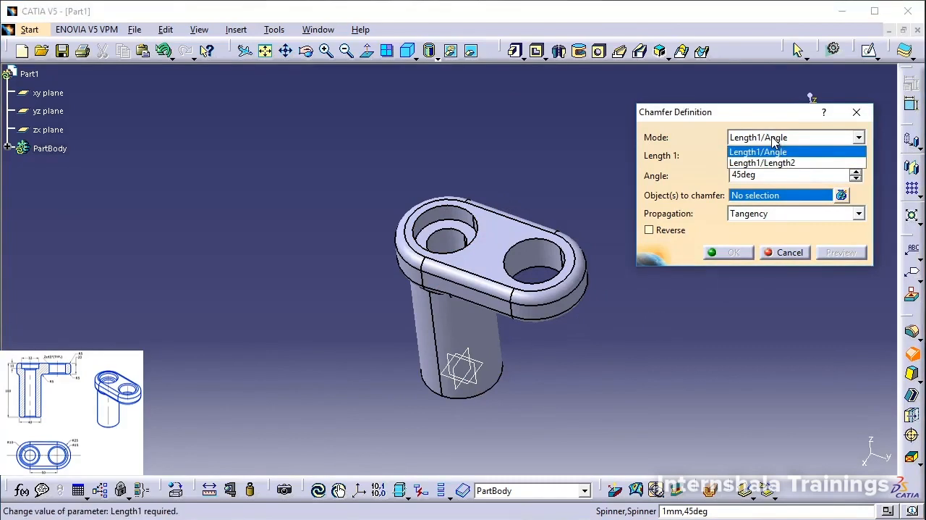
left_click(762, 154)
double_click(763, 153)
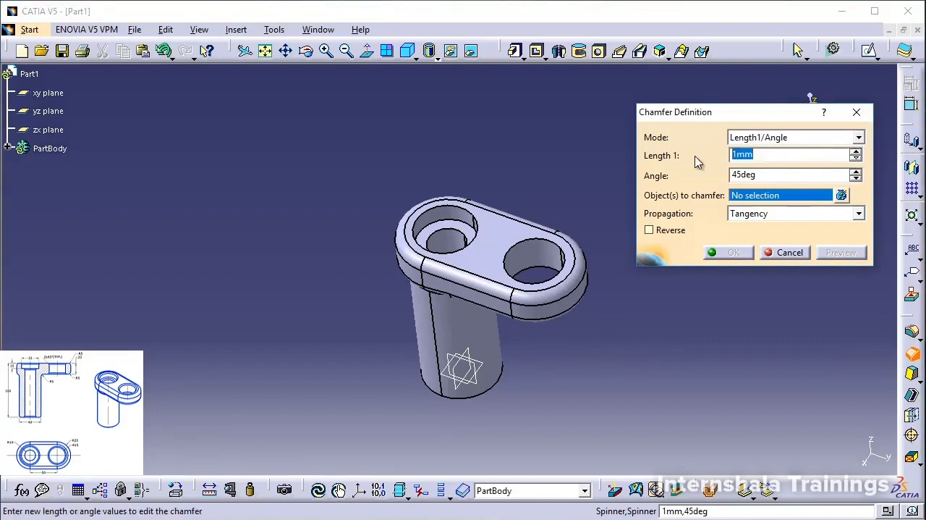
type("2")
key("Tab")
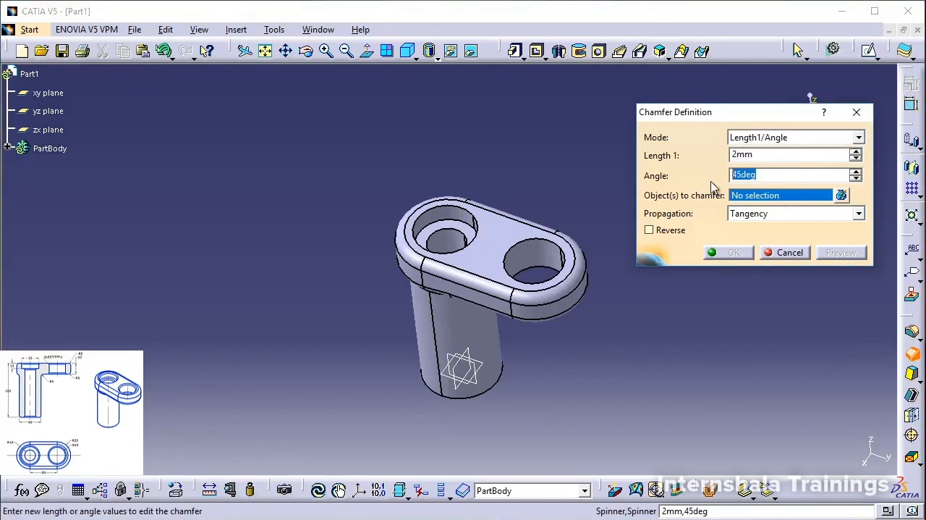
Select the counterbore's top rim, its inner bore's upper edge and both rims of the plate's plain hole for the chamfer.
middle_click_drag(486, 202, 444, 173, "ctrl")
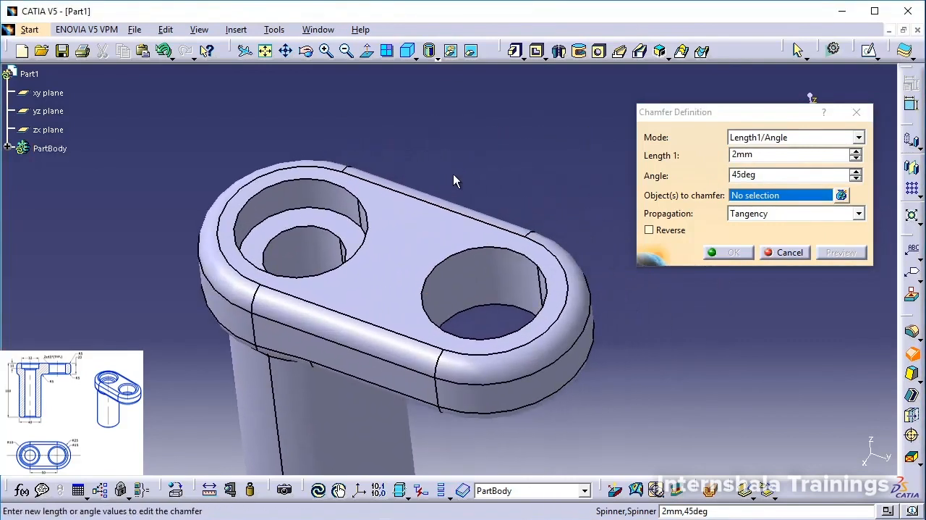
left_click(367, 205)
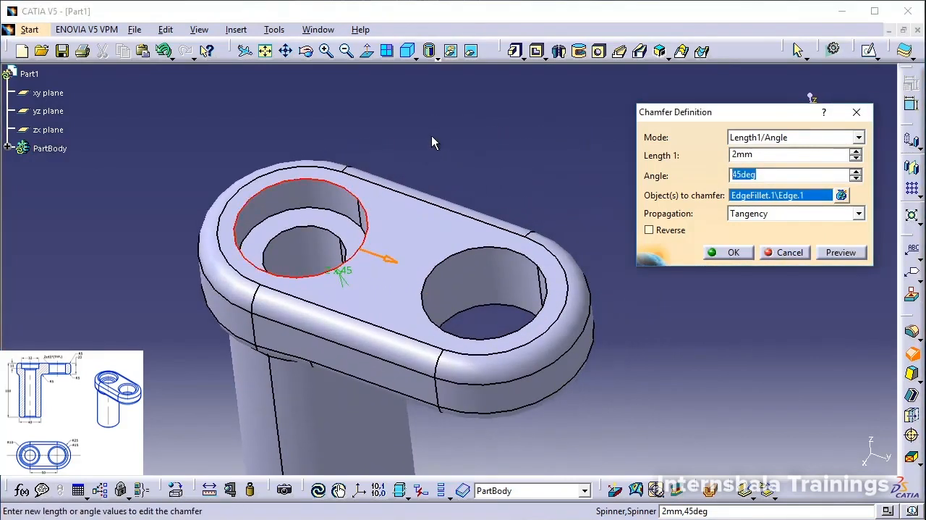
left_click(314, 229)
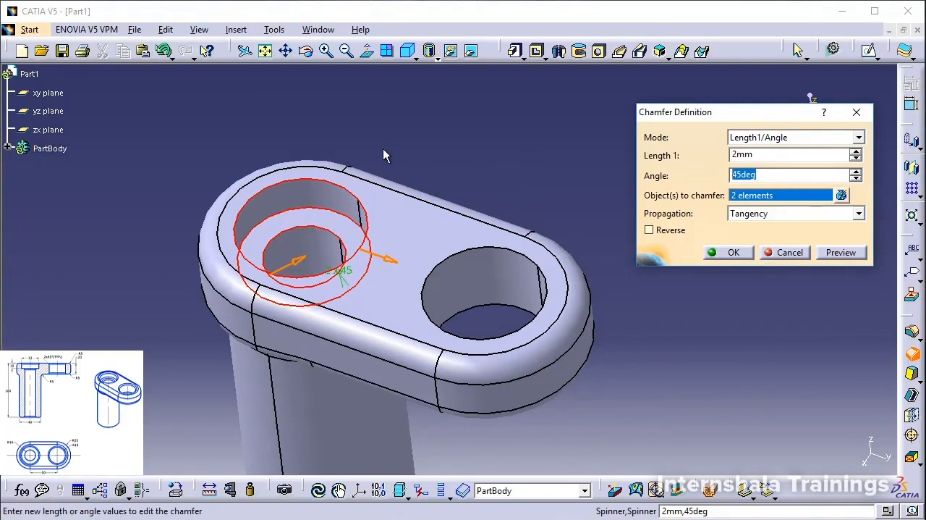
left_click(322, 220)
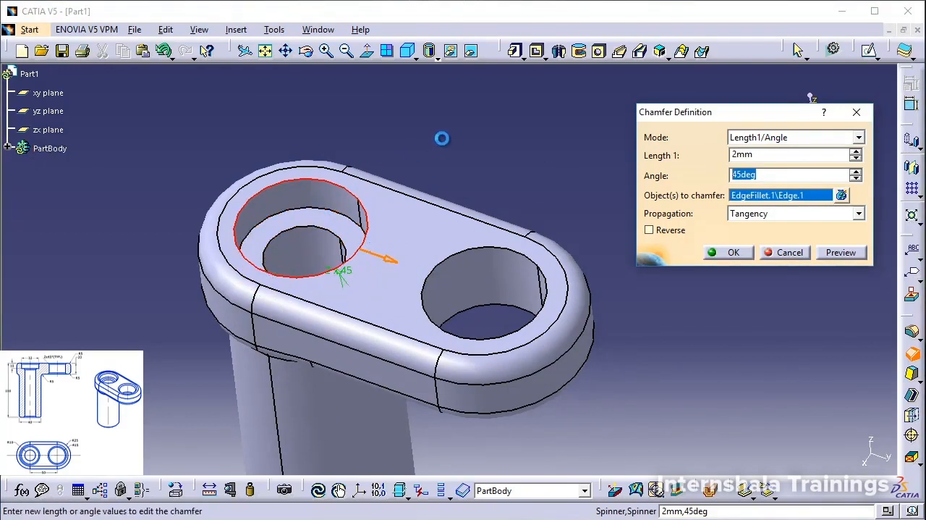
left_click(330, 222)
left_click(329, 222)
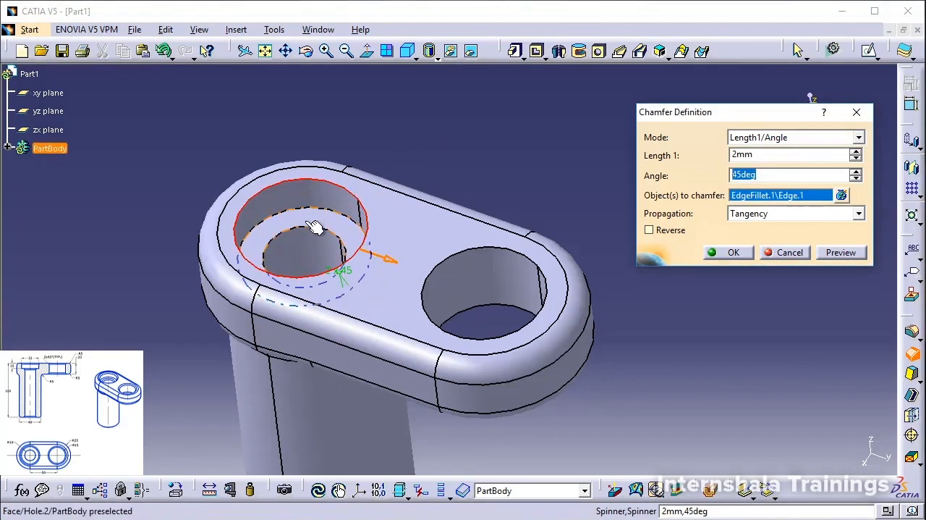
left_click(316, 233)
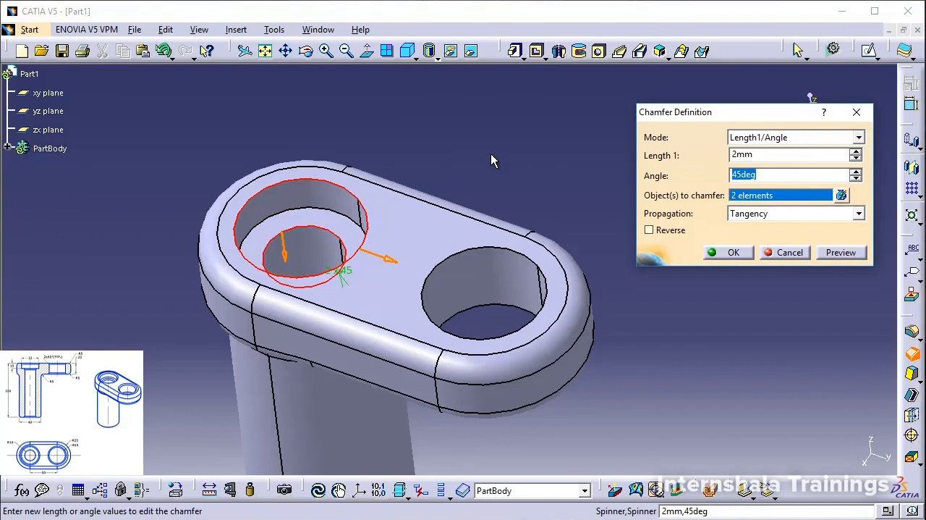
left_click(506, 249)
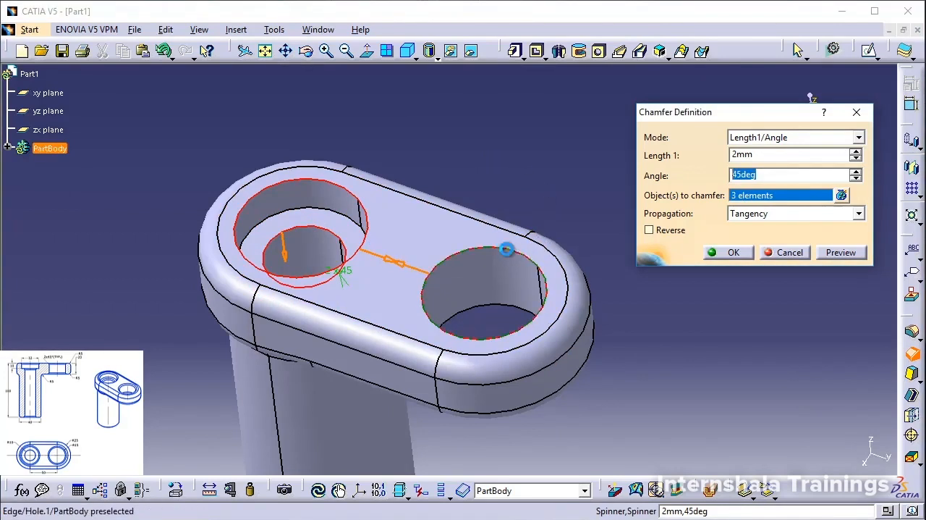
left_click(502, 313)
Add the outer edge and the bore edge at the post's bottom end to the selection and create the chamfer.
middle_click_drag(502, 223, 526, 16)
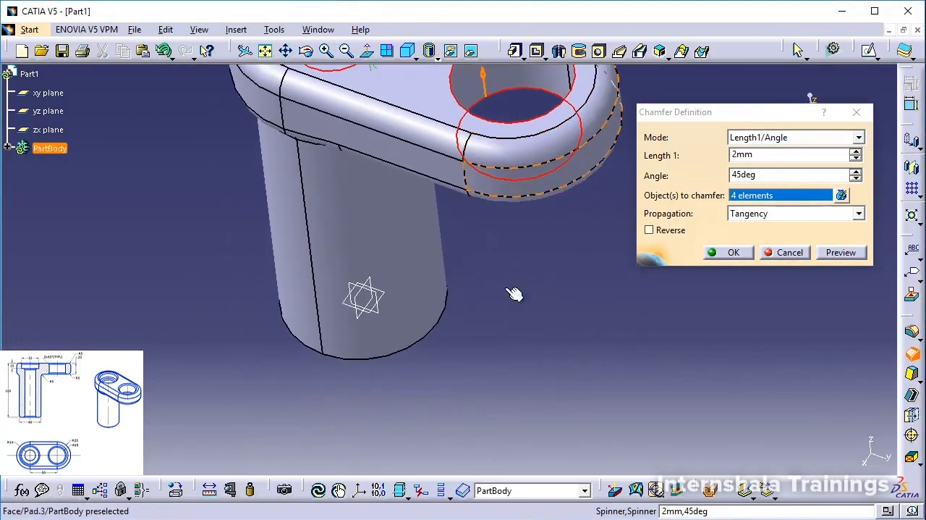
middle_click_drag(374, 354, 430, 263)
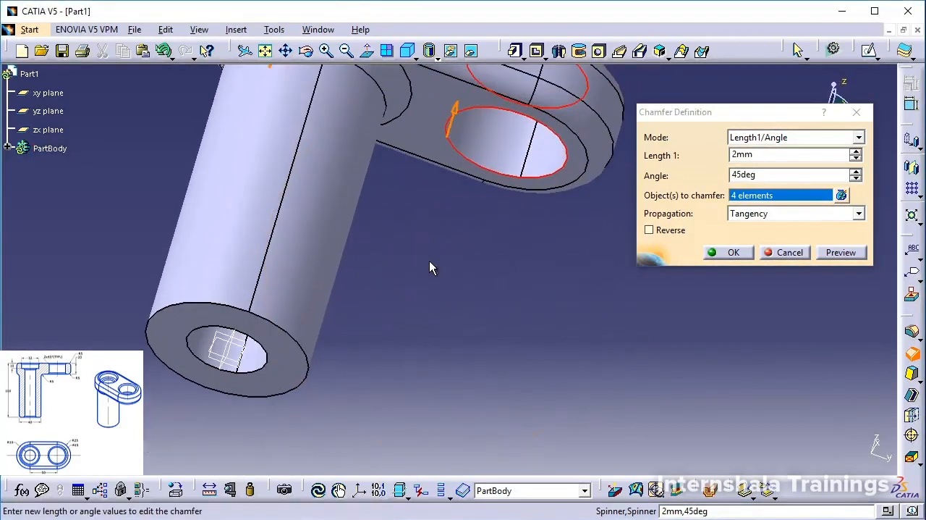
left_click(313, 359)
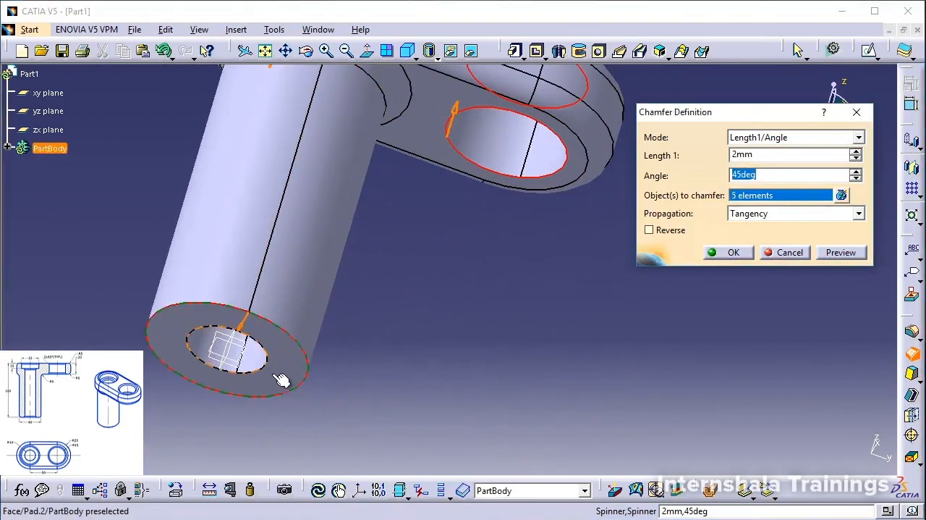
left_click(266, 362)
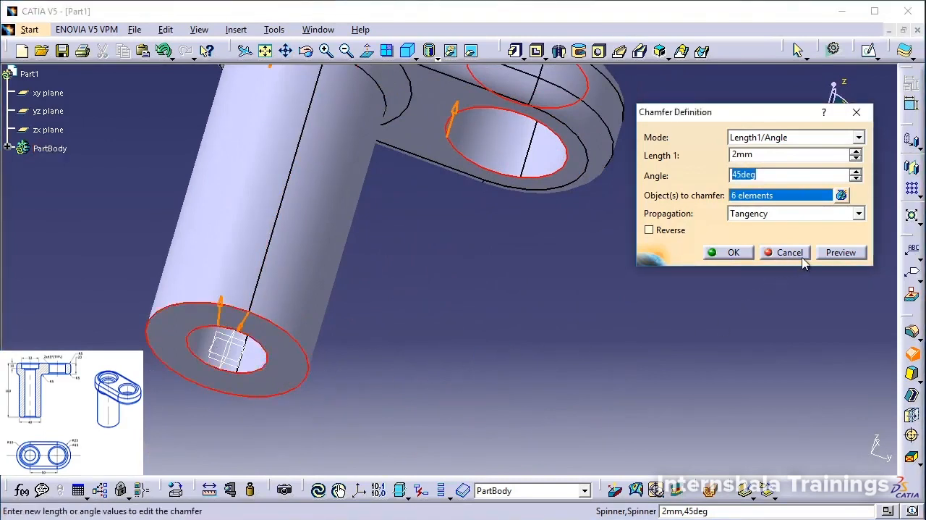
left_click(728, 252)
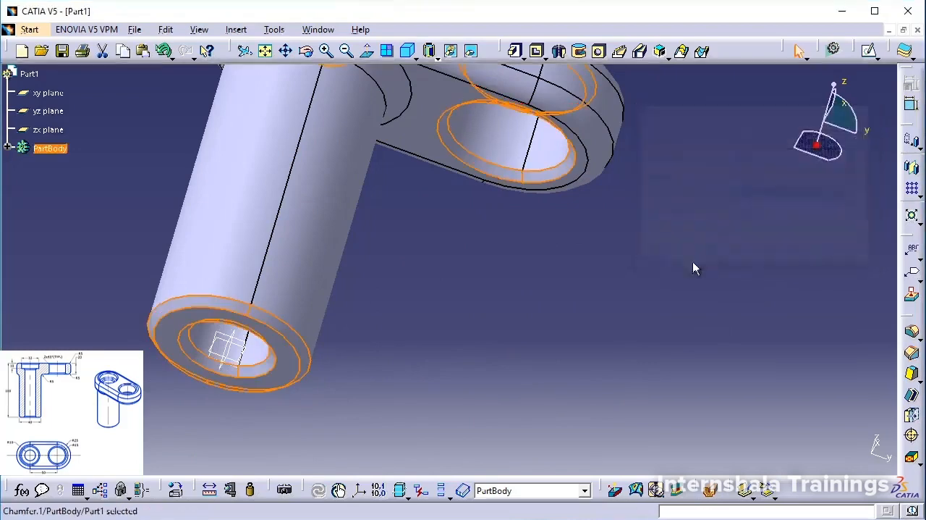
Clear the selection, inspect the chamfered part and show it in the isometric view.
left_click(456, 304)
middle_click_drag(456, 307, 480, 284)
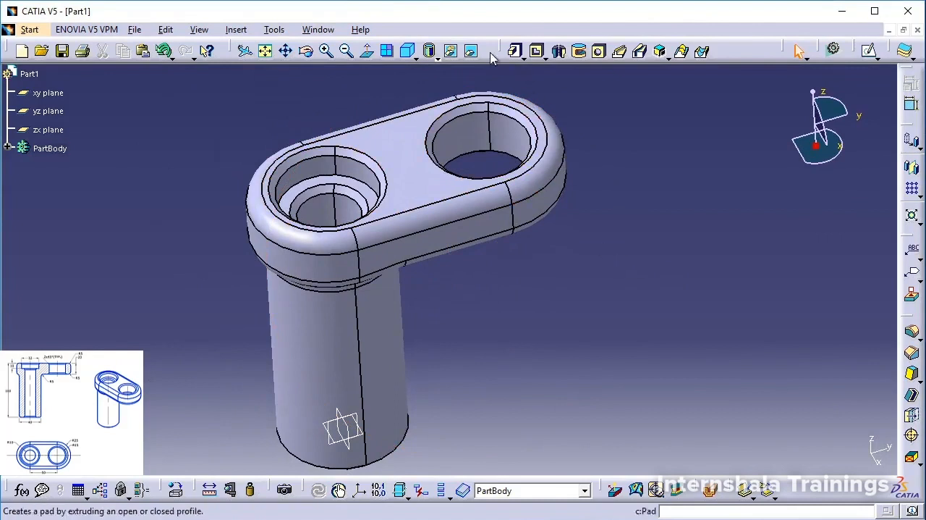
left_click(406, 55)
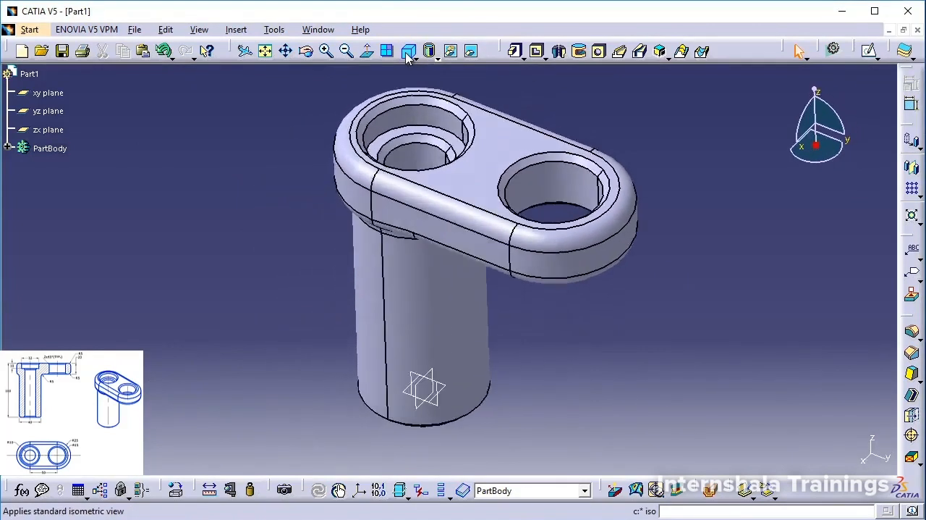
middle_click_drag(302, 137, 290, 149)
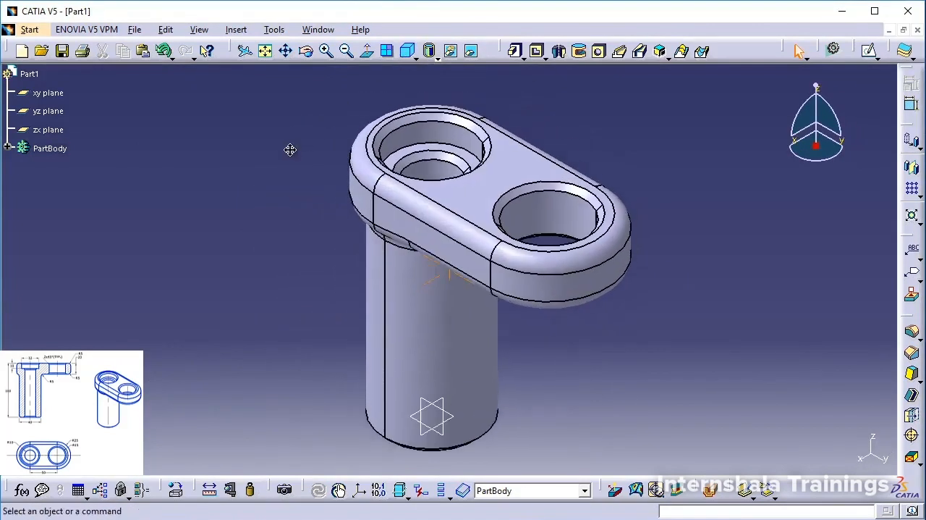